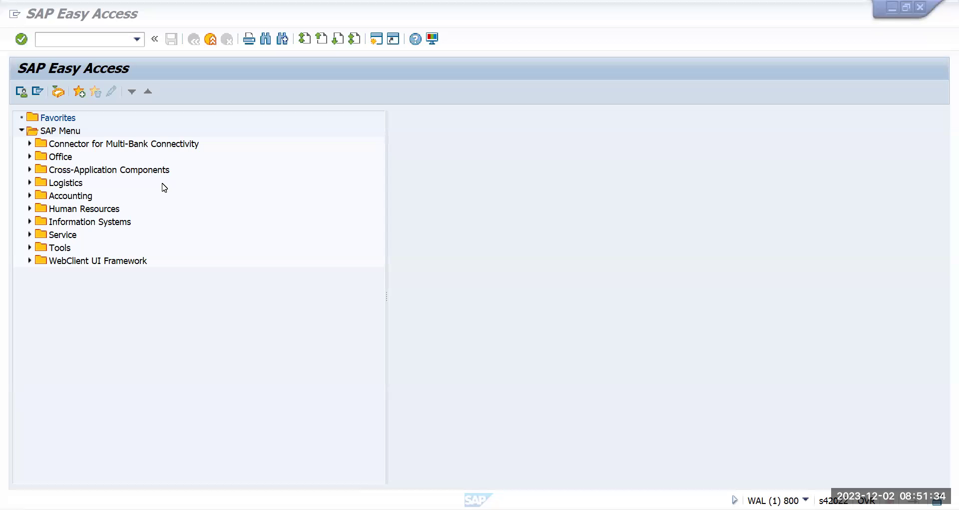
pyautogui.click(75, 44)
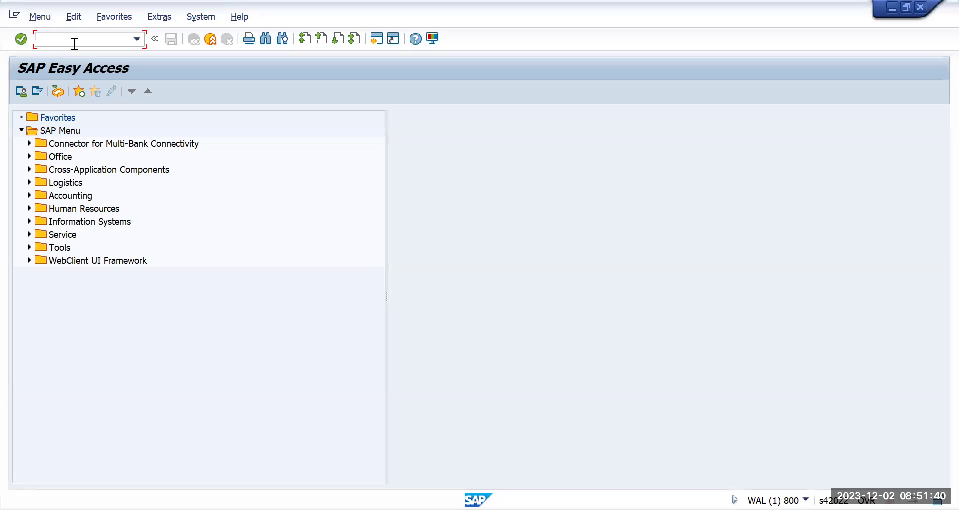
pyautogui.write('fb60')
pyautogui.press('Down')
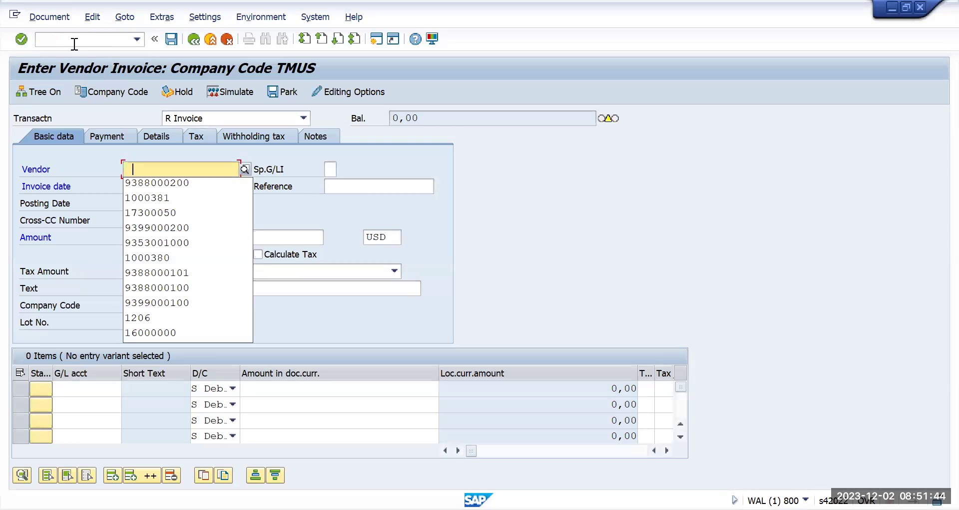
pyautogui.press('Down')
pyautogui.press('Return')
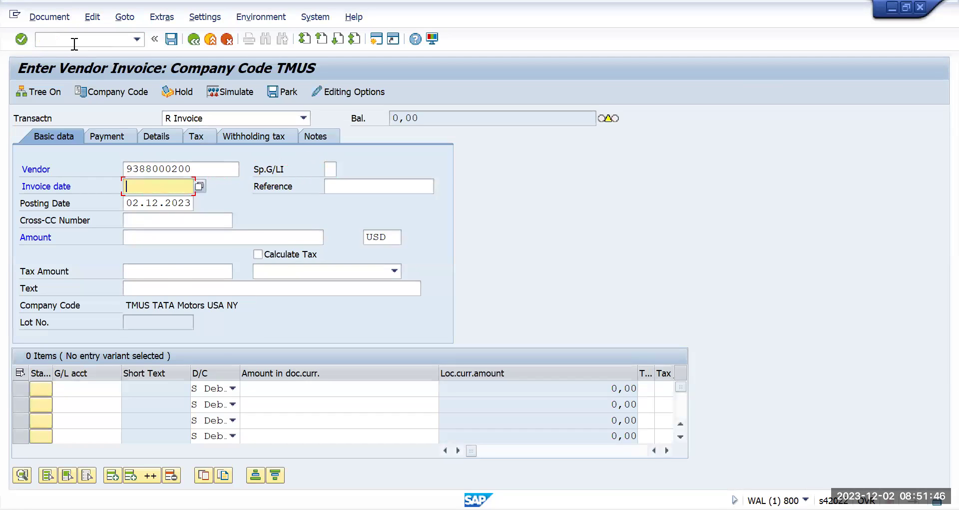
# Set invoice date 02.12.2023, reference 'Res pay' and amount 31000 USD.
pyautogui.press('Down')
pyautogui.press('Down')
pyautogui.press('Return')
pyautogui.press('Down')
pyautogui.press('Down')
pyautogui.press('Return')
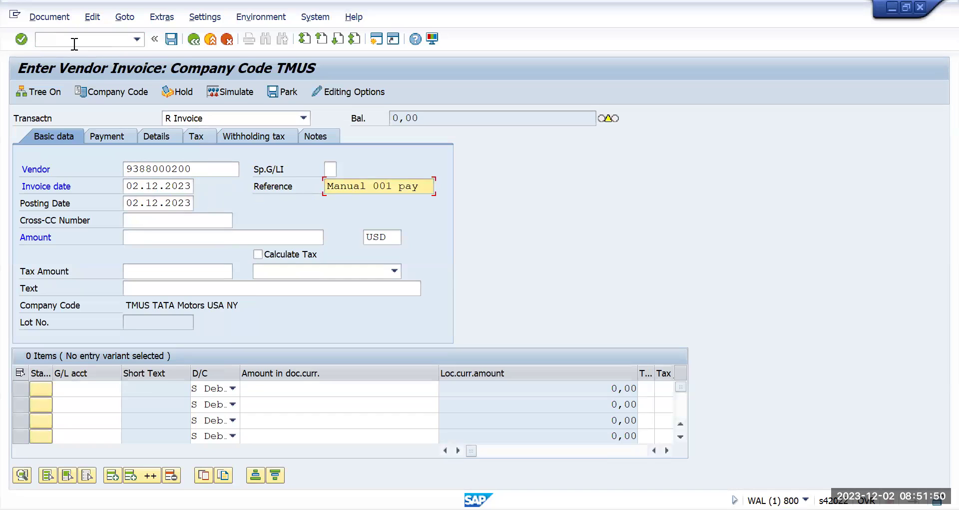
pyautogui.press('BackSpace')
pyautogui.press('BackSpace')
pyautogui.press('BackSpace')
pyautogui.press('BackSpace')
pyautogui.press('BackSpace')
pyautogui.press('BackSpace')
pyautogui.press('BackSpace')
pyautogui.press('BackSpace')
pyautogui.press('BackSpace')
pyautogui.press('BackSpace')
pyautogui.press('BackSpace')
pyautogui.press('BackSpace')
pyautogui.press('BackSpace')
pyautogui.press('BackSpace')
pyautogui.write('Res pay')
pyautogui.click(158, 237)
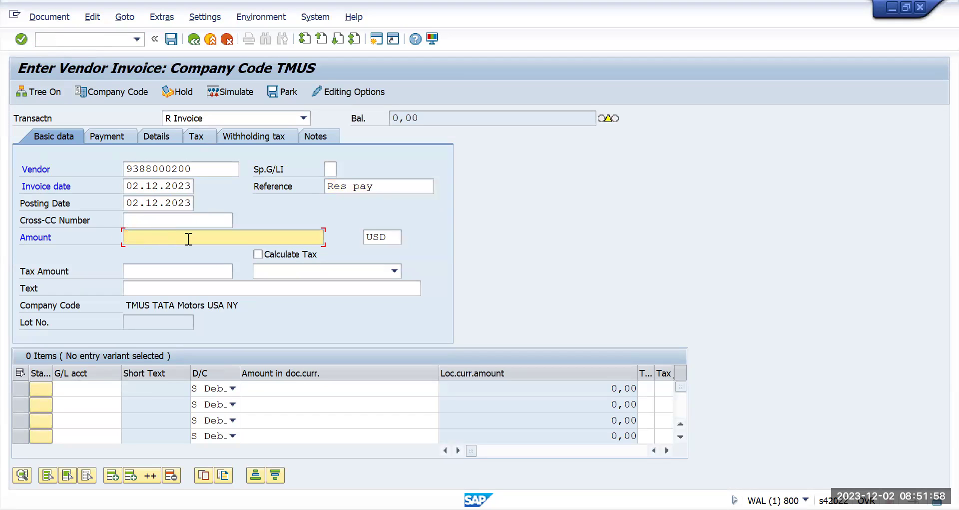
pyautogui.write('31000')
pyautogui.click(87, 393)
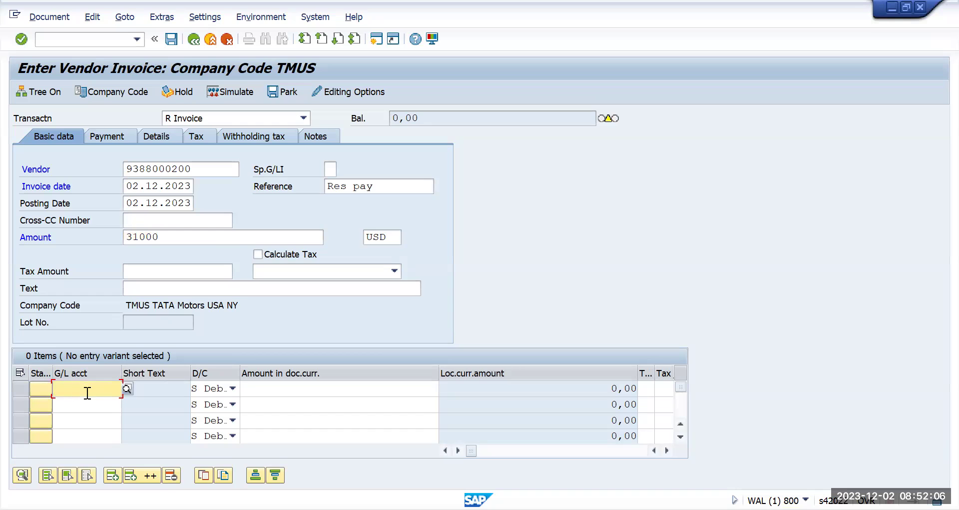
pyautogui.write('4')
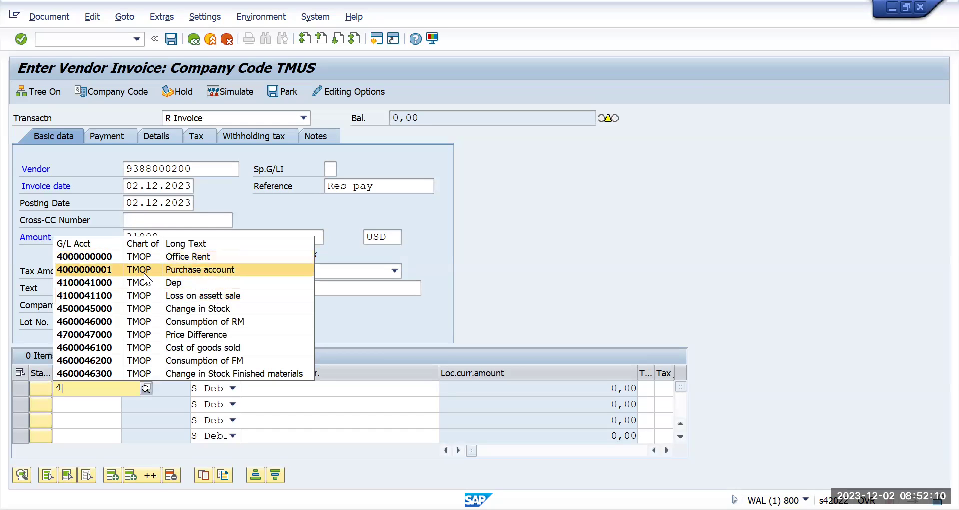
pyautogui.click(267, 390)
pyautogui.write('31000')
pyautogui.press('Tab')
pyautogui.press('Tab')
pyautogui.press('Tab')
pyautogui.press('Tab')
pyautogui.press('Tab')
pyautogui.press('Tab')
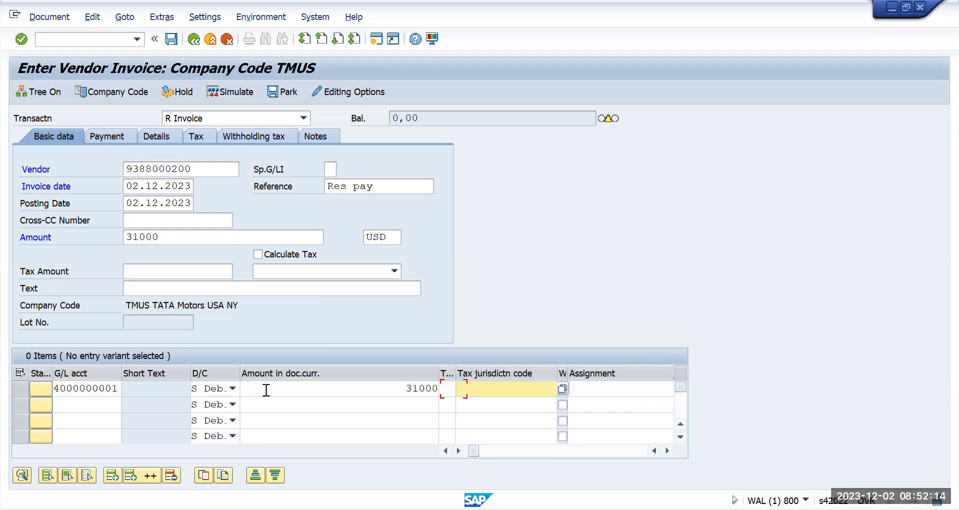
pyautogui.press('Tab')
pyautogui.press('Tab')
pyautogui.press('Tab')
pyautogui.press('Tab')
pyautogui.press('Tab')
pyautogui.hotkey('shift', 'Tab')
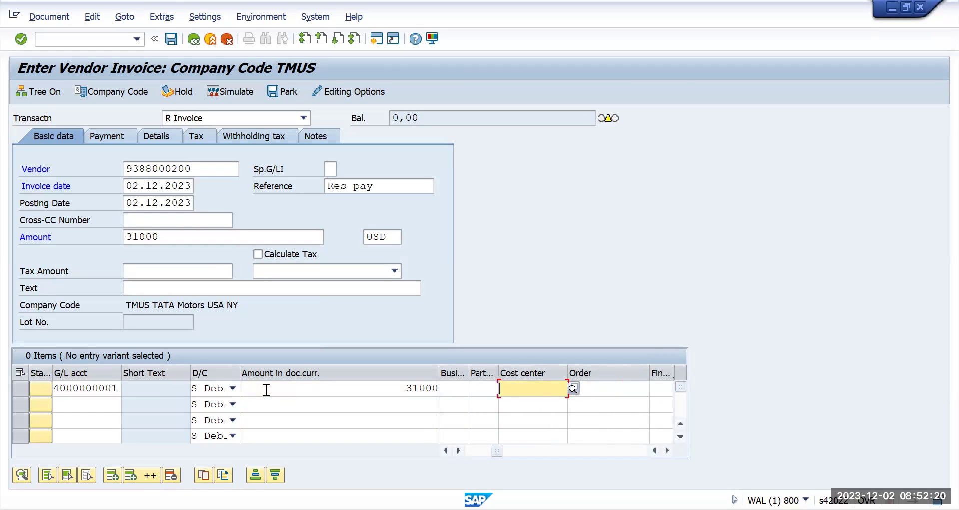
pyautogui.write('usren')
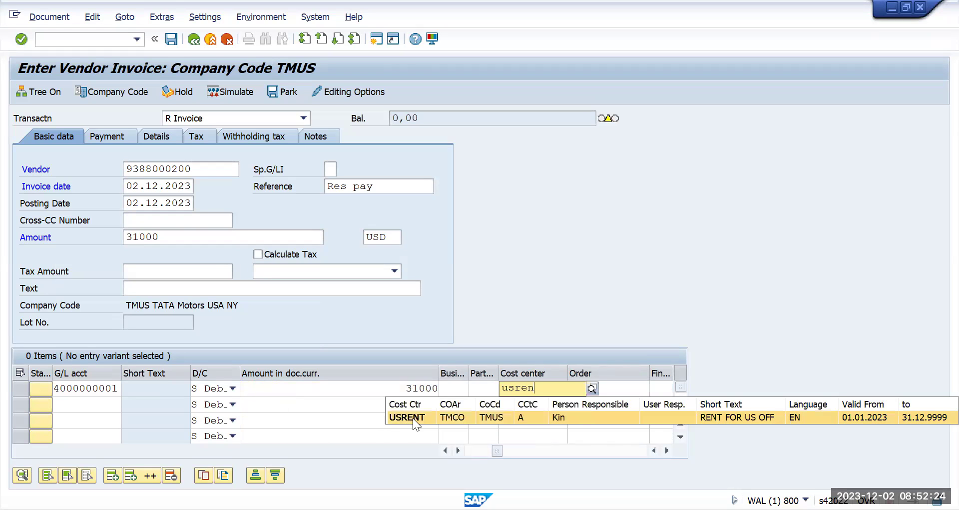
pyautogui.press('Return')
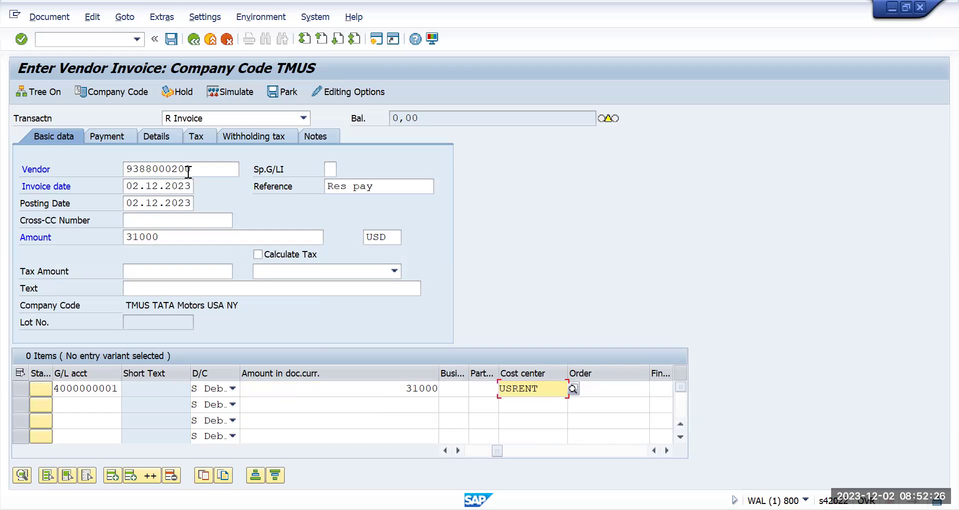
# Post the 31000 invoice and go to vendor line item display with /nfbl1n.
pyautogui.click(173, 43)
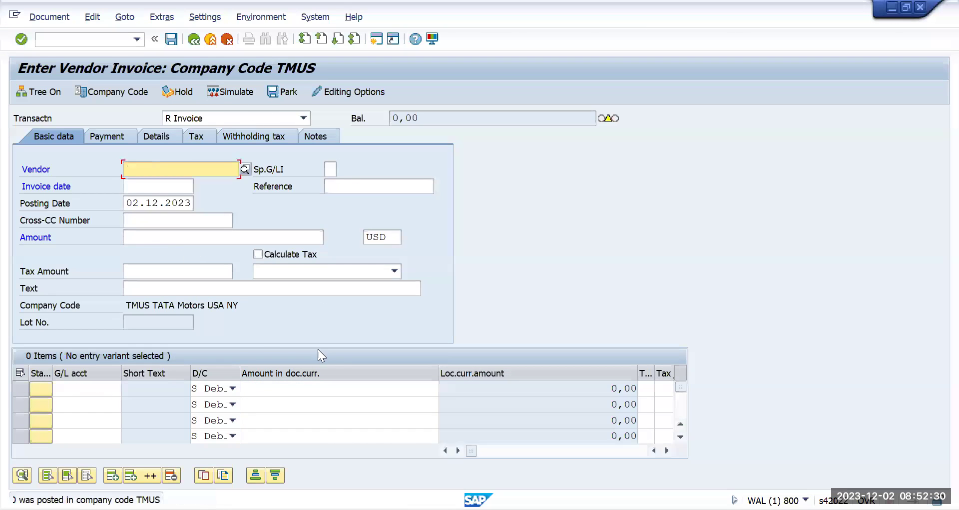
pyautogui.click(91, 39)
pyautogui.write('/nfbl1n')
pyautogui.press('Return')
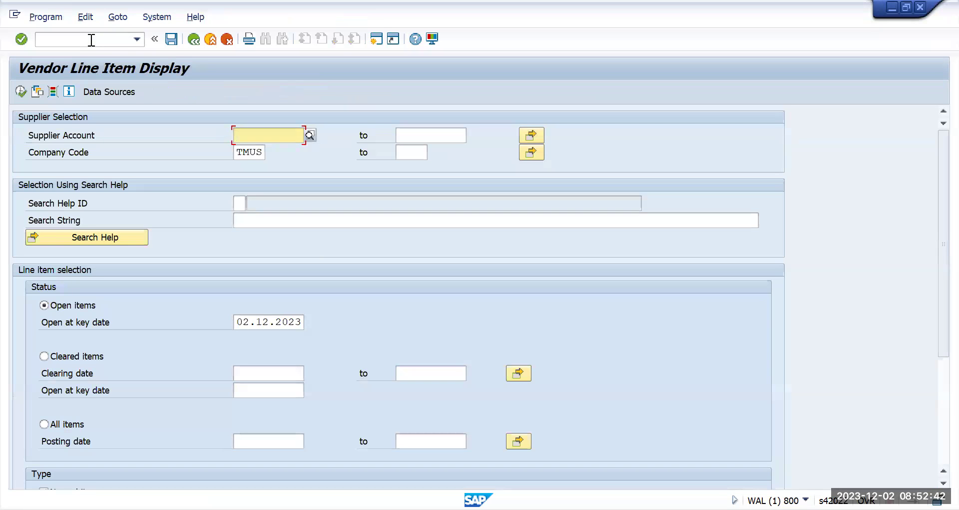
pyautogui.click(22, 91)
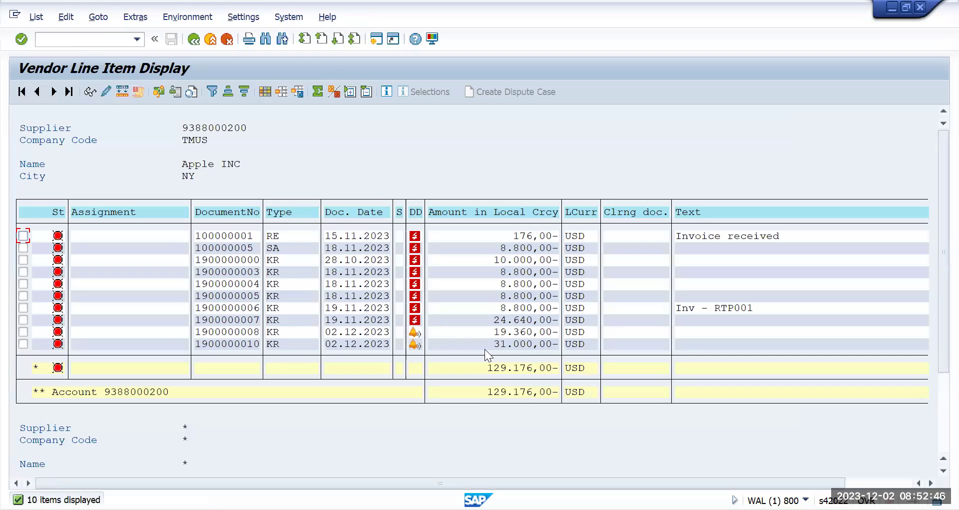
pyautogui.click(417, 345)
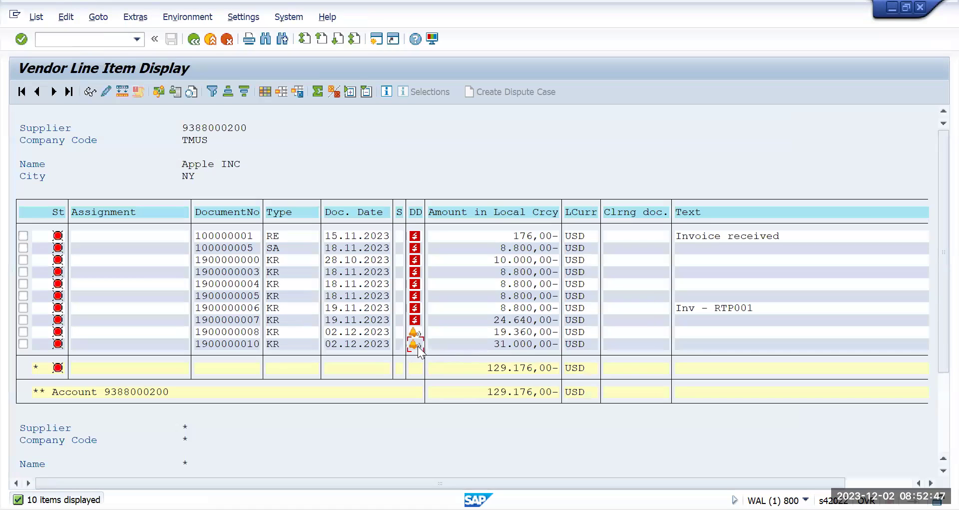
pyautogui.click(495, 344)
# Start an F-53 outgoing payment dated 02.12.2023.
pyautogui.click(89, 38)
pyautogui.write('/nf-53')
pyautogui.press('Return')
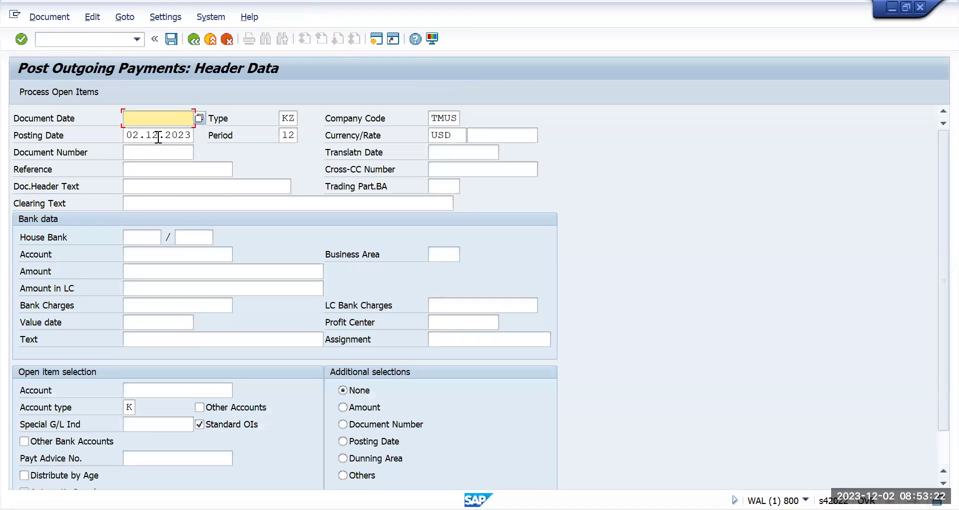
pyautogui.press('BackSpace')
pyautogui.click(169, 134)
pyautogui.click(133, 255)
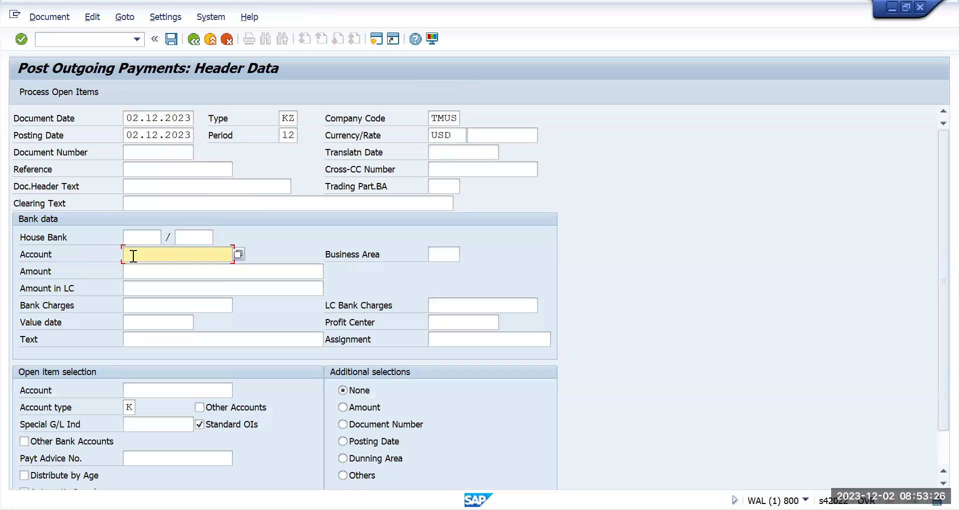
pyautogui.press('BackSpace')
pyautogui.click(199, 269)
pyautogui.click(161, 384)
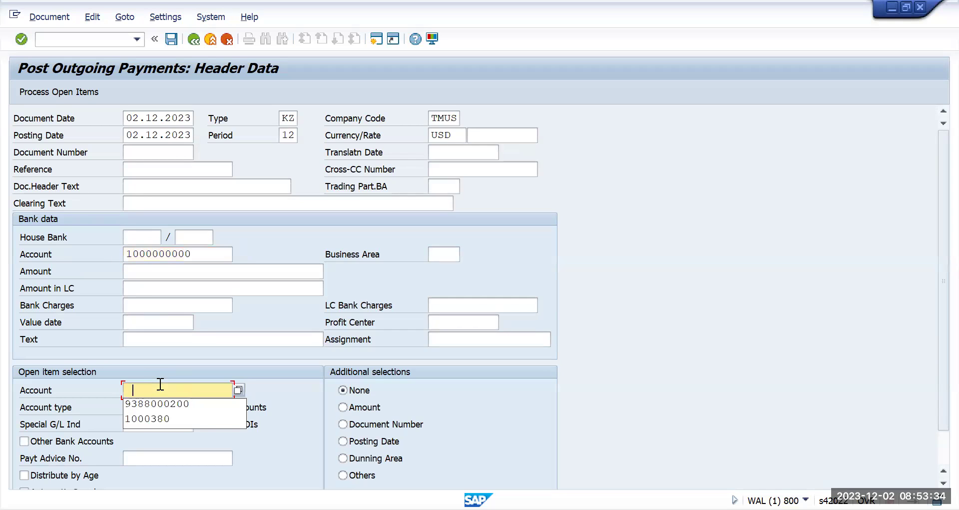
pyautogui.click(165, 401)
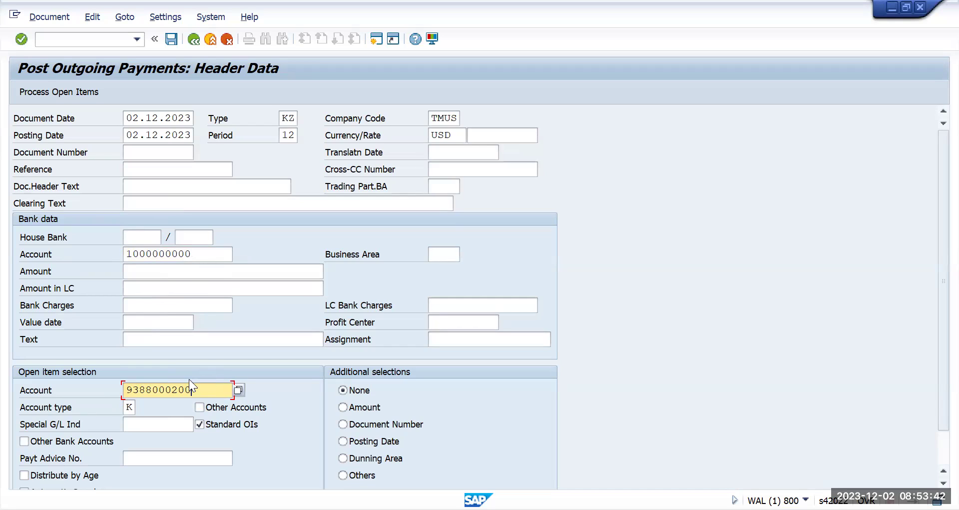
pyautogui.click(162, 274)
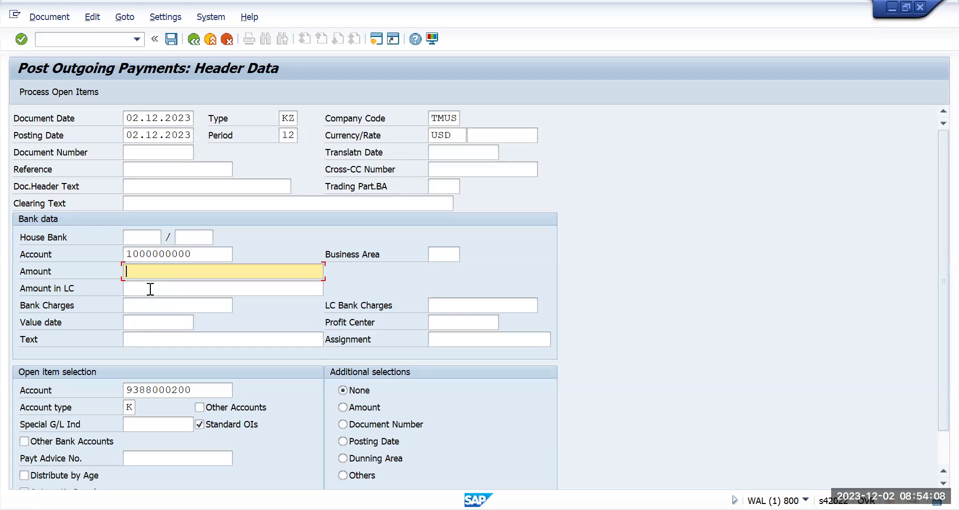
# Enter a payment amount of 17500 and process the vendor's open items.
pyautogui.write('12')
pyautogui.press('BackSpace')
pyautogui.press('BackSpace')
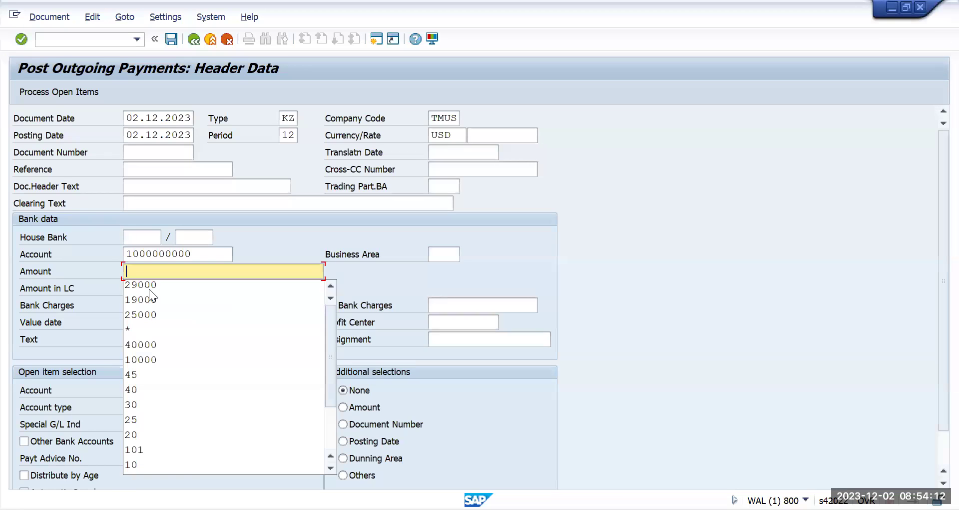
pyautogui.write('19000')
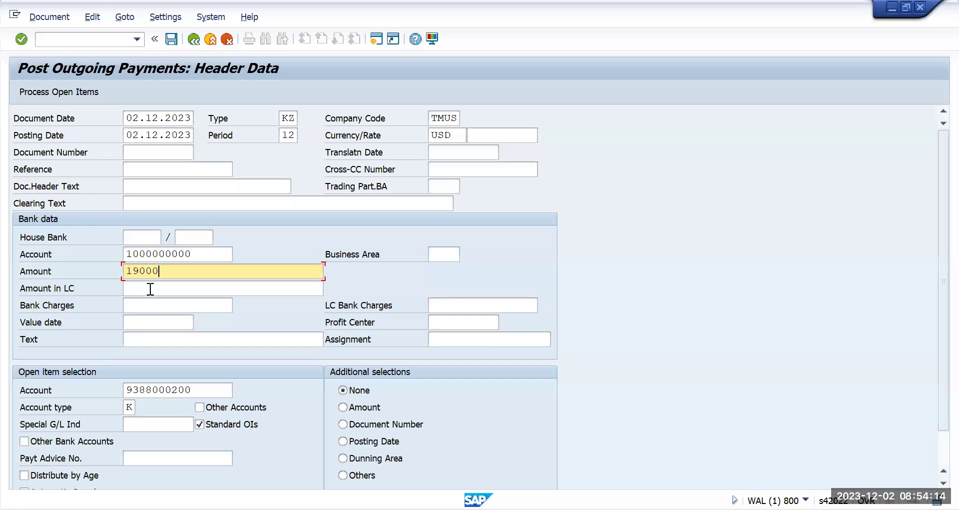
pyautogui.press('BackSpace')
pyautogui.press('BackSpace')
pyautogui.press('BackSpace')
pyautogui.press('BackSpace')
pyautogui.press('BackSpace')
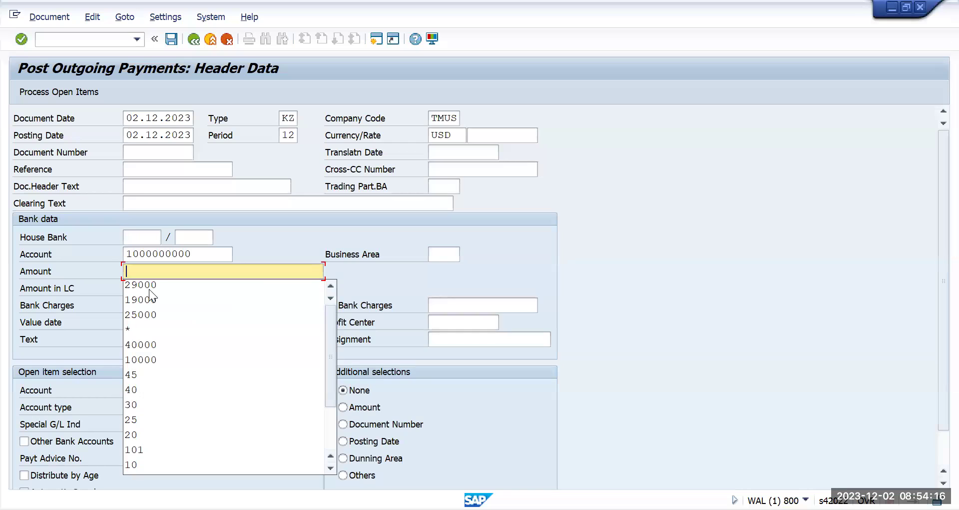
pyautogui.write('1')
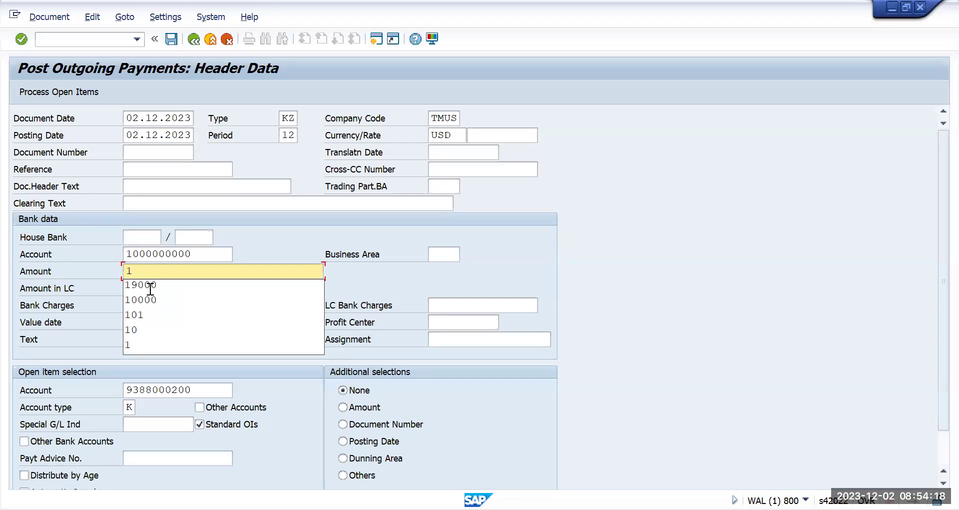
pyautogui.write('7500')
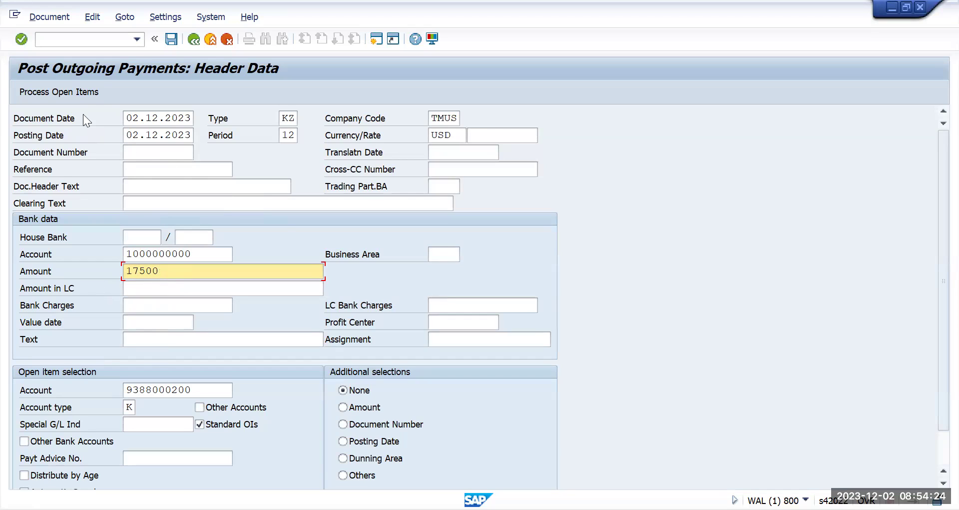
pyautogui.click(70, 92)
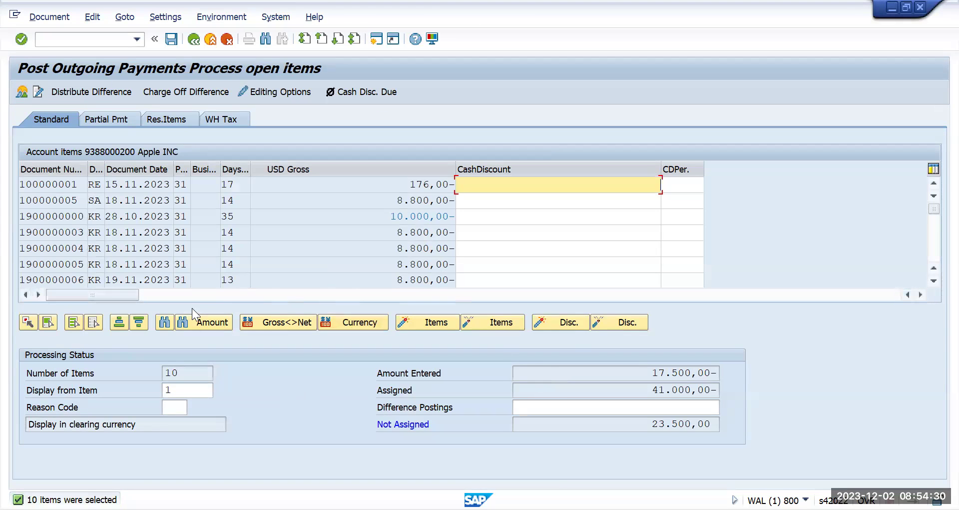
# Deselect and deactivate all of the vendor's open items.
pyautogui.click(94, 322)
pyautogui.click(423, 324)
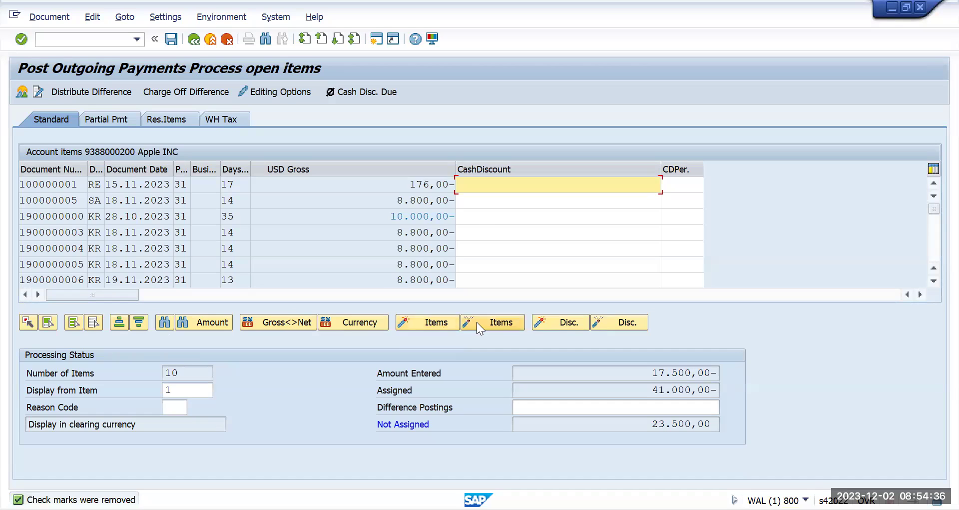
pyautogui.click(477, 322)
pyautogui.click(94, 323)
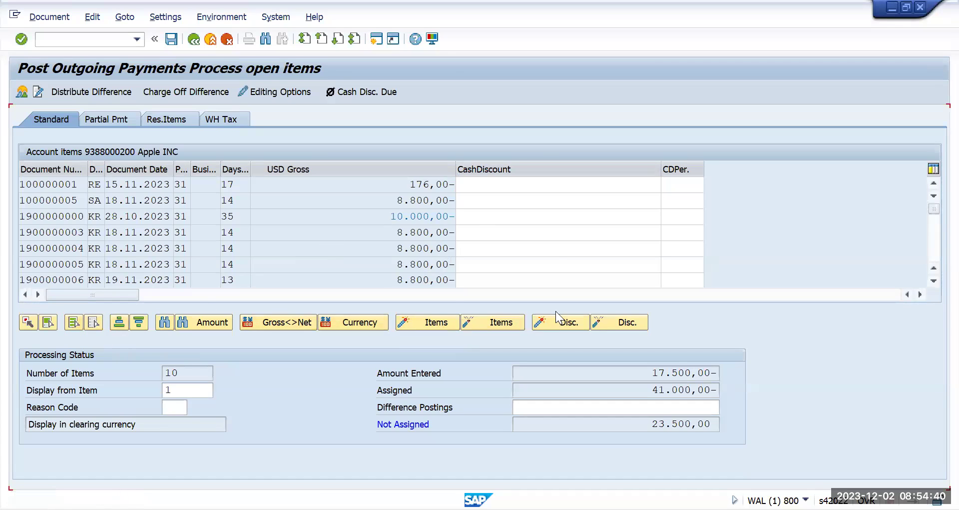
pyautogui.click(504, 323)
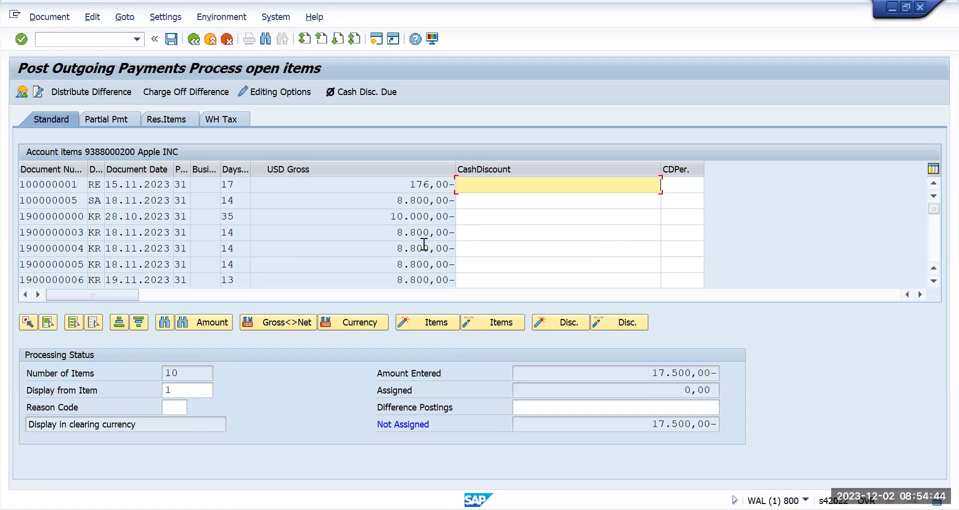
pyautogui.scroll(-2, 423, 246)
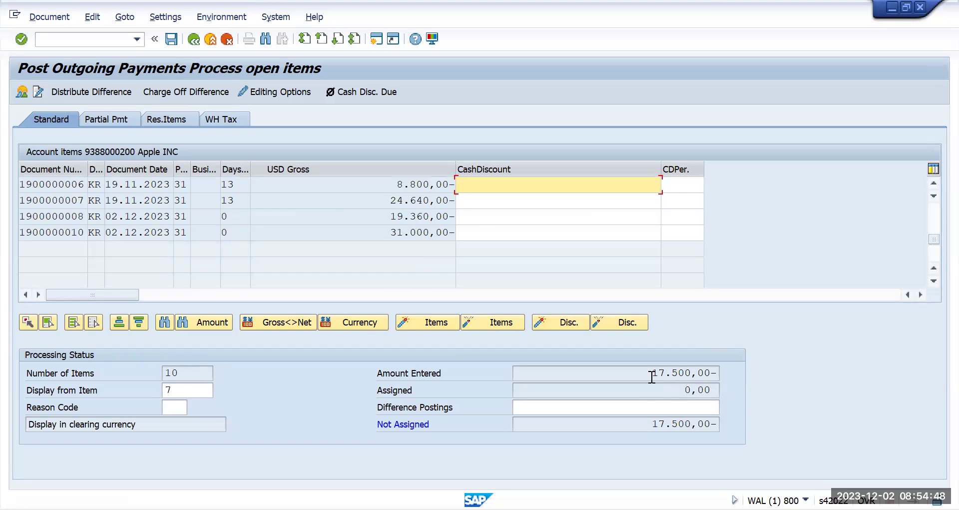
pyautogui.moveTo(652, 376); pyautogui.dragTo(726, 374)
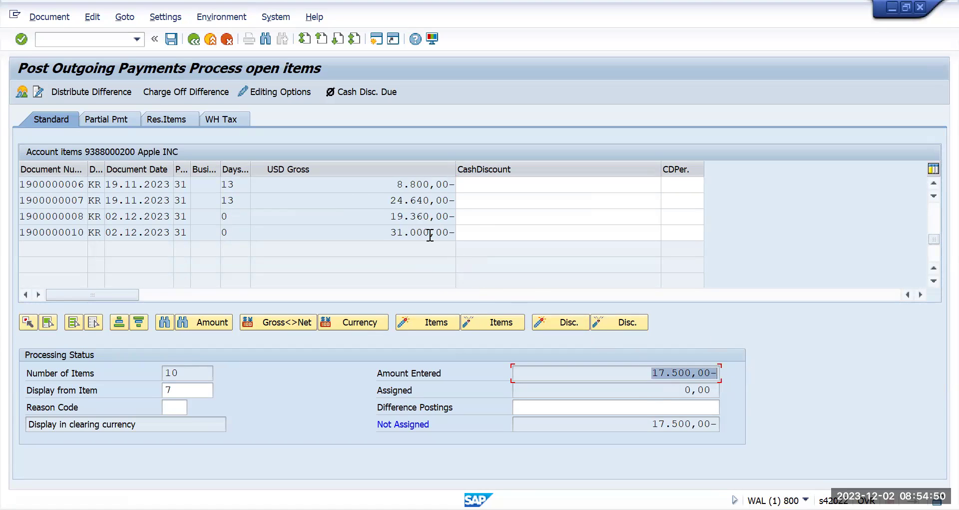
pyautogui.moveTo(389, 234); pyautogui.dragTo(452, 235)
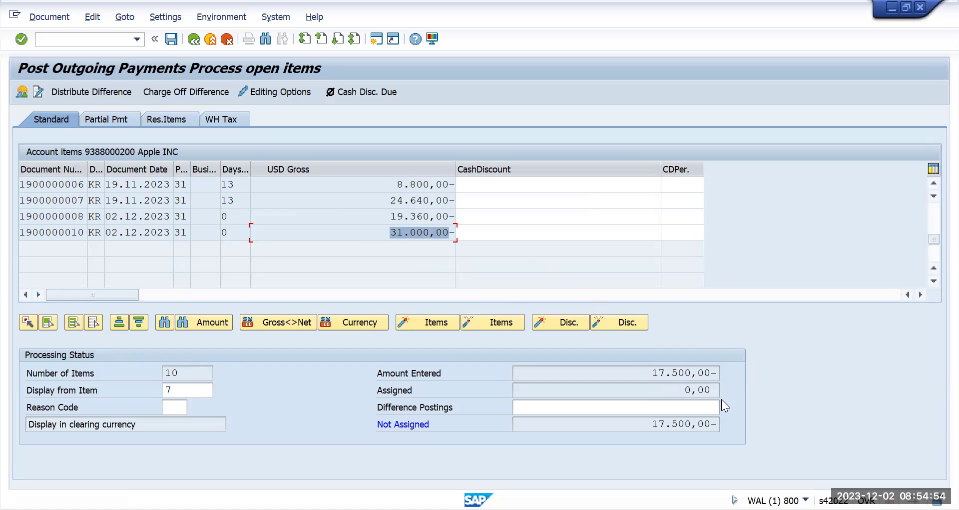
pyautogui.doubleClick(420, 234)
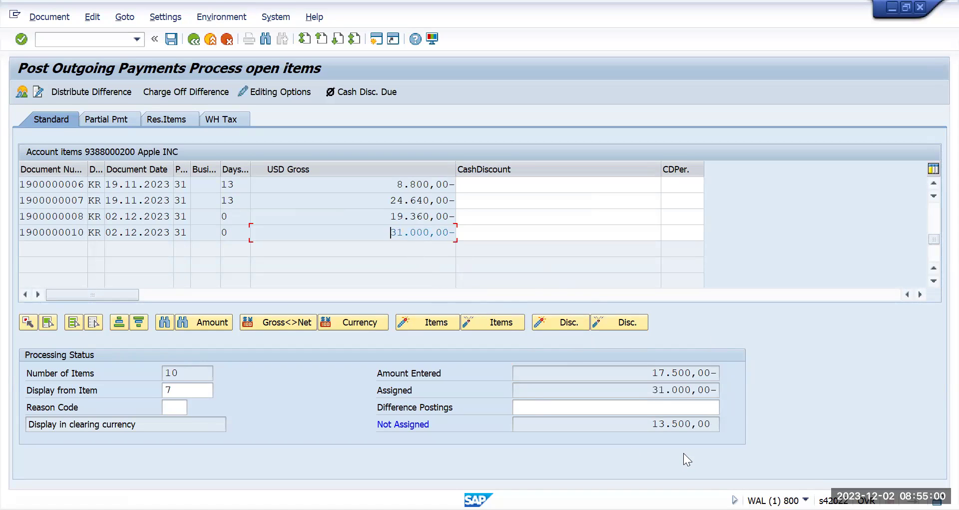
pyautogui.moveTo(654, 425); pyautogui.dragTo(733, 428)
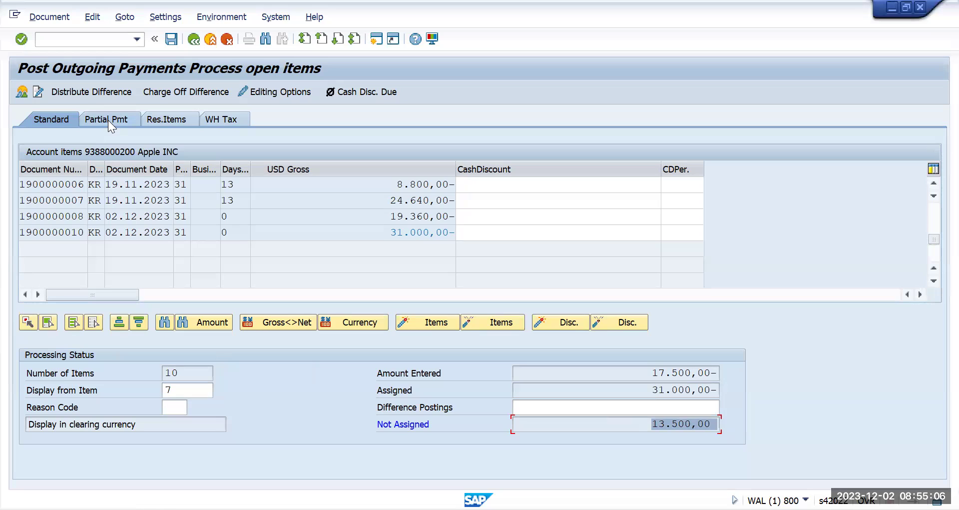
pyautogui.click(171, 121)
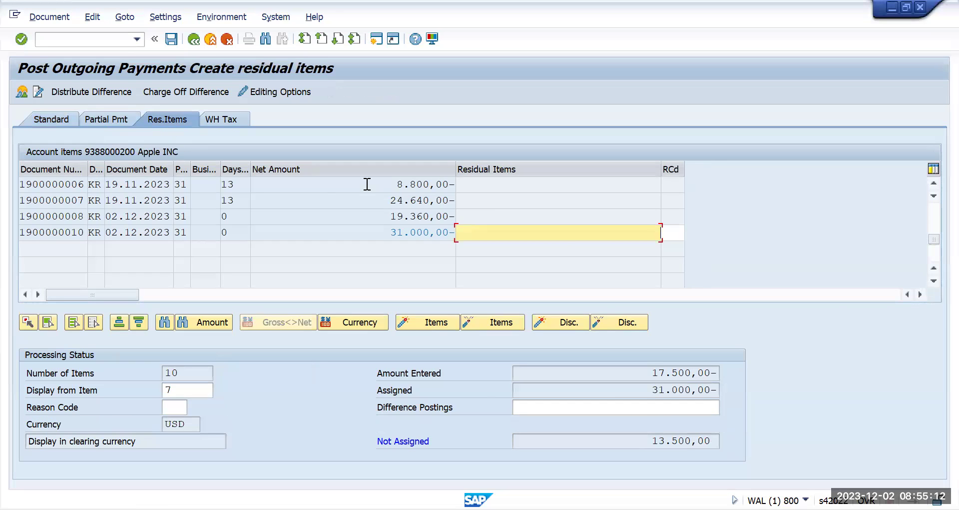
pyautogui.doubleClick(550, 232)
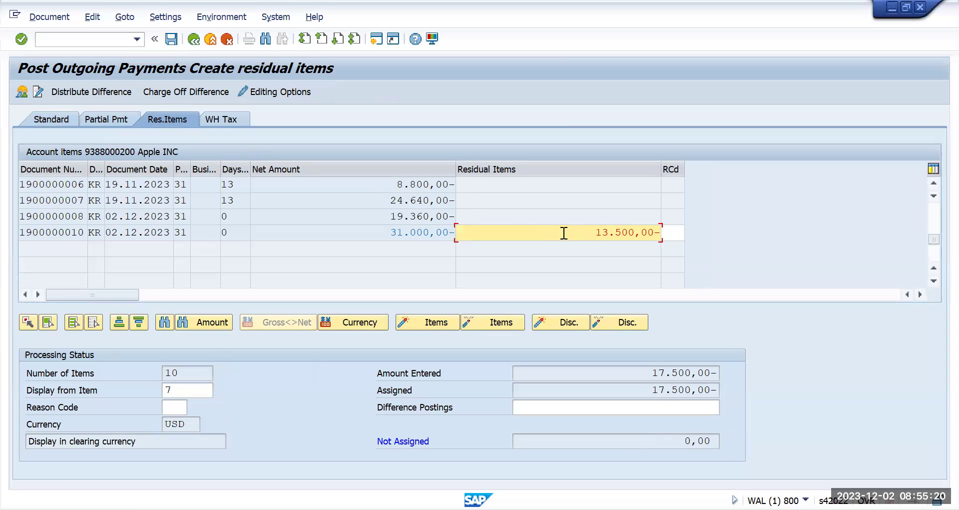
pyautogui.moveTo(570, 232); pyautogui.dragTo(776, 233)
pyautogui.press('Delete')
pyautogui.press('Return')
pyautogui.doubleClick(627, 232)
pyautogui.moveTo(685, 441); pyautogui.dragTo(719, 442)
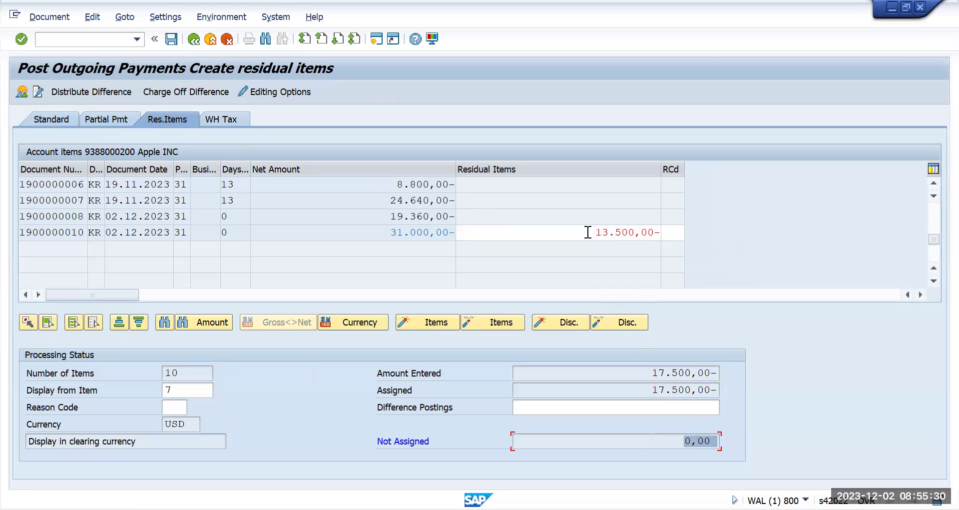
# Re-enter the 13.500,00 residual, confirming 17.500,00 entered and nothing unassigned.
pyautogui.moveTo(587, 229); pyautogui.dragTo(672, 231)
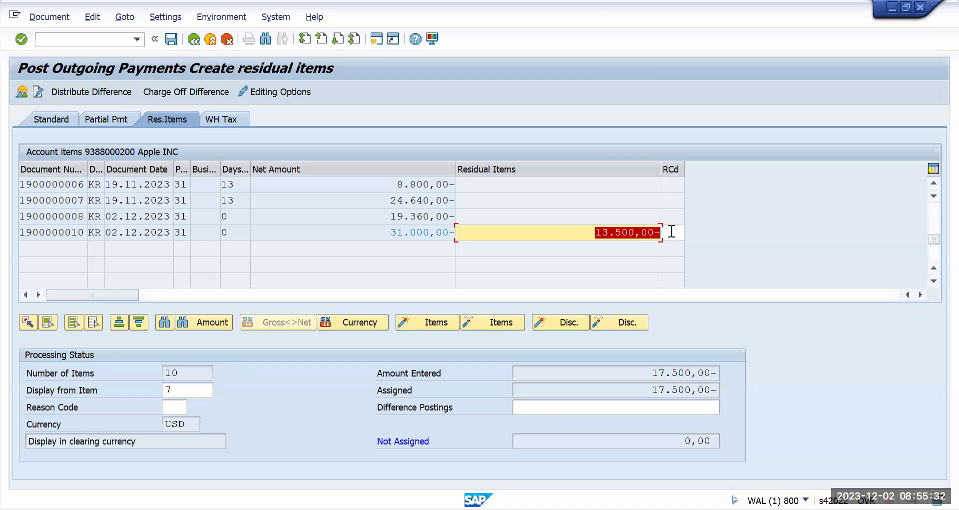
pyautogui.press('Delete')
pyautogui.click(672, 232)
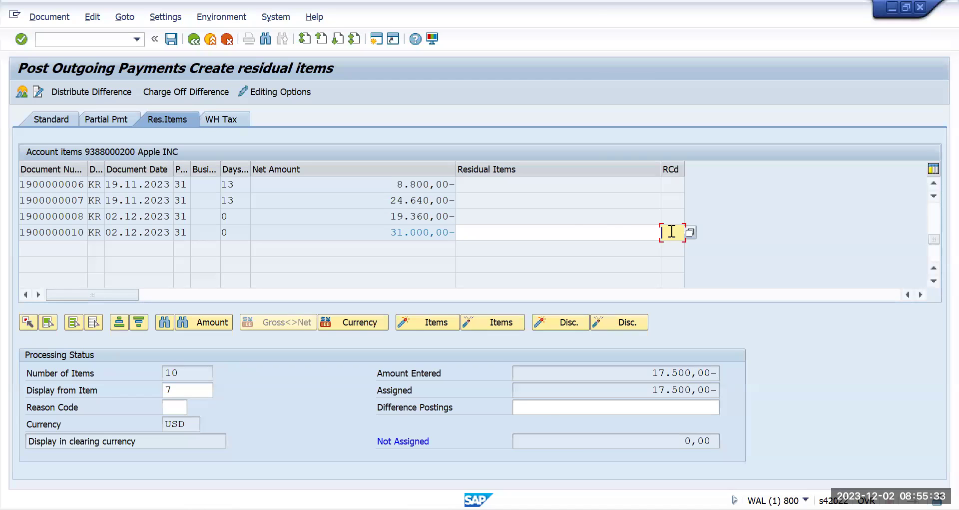
pyautogui.click(575, 232)
pyautogui.press('Return')
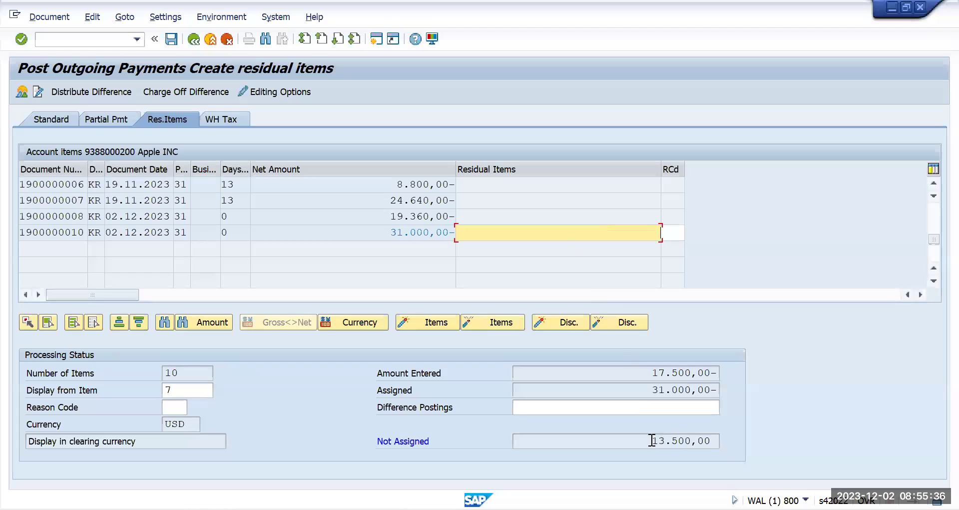
pyautogui.moveTo(651, 441); pyautogui.dragTo(724, 441)
pyautogui.hotkey('ctrl', 'c')
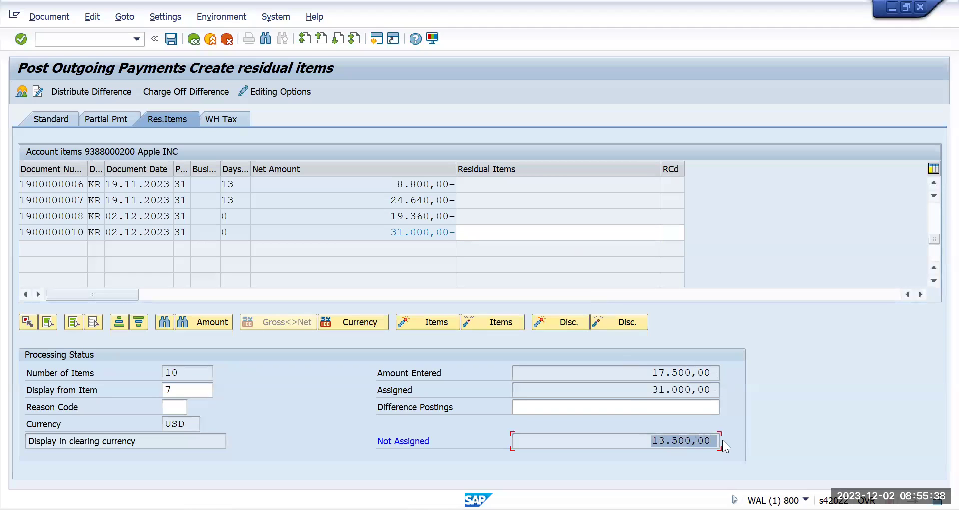
pyautogui.click(606, 232)
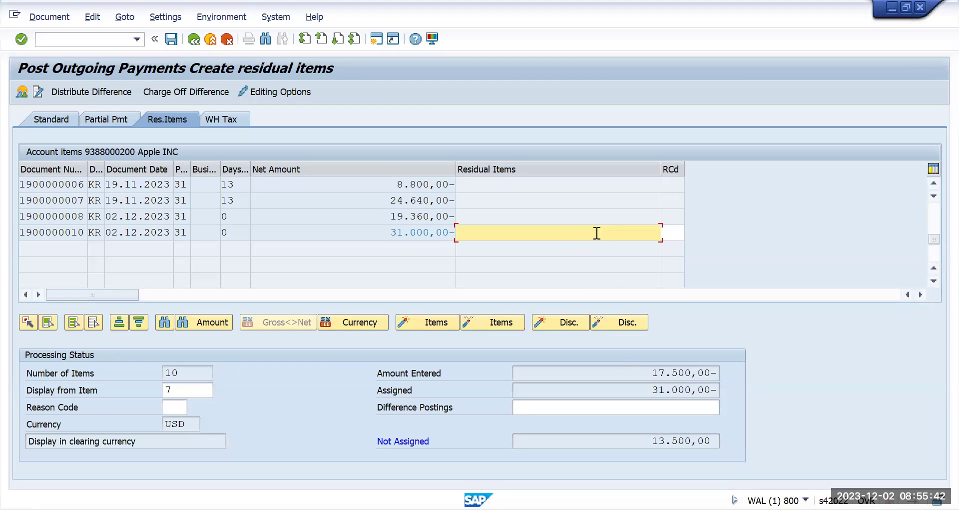
pyautogui.hotkey('ctrl', 'v')
pyautogui.press('Return')
pyautogui.doubleClick(388, 231)
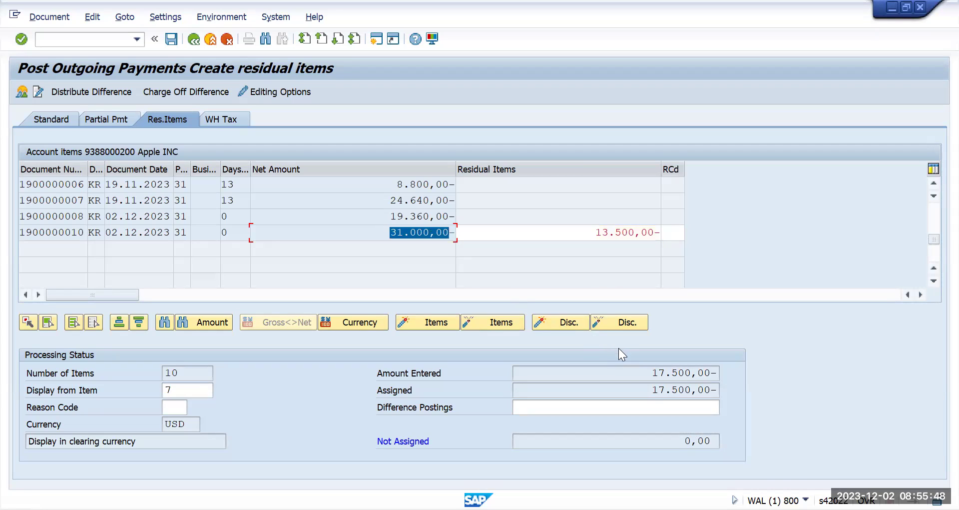
pyautogui.moveTo(634, 371); pyautogui.dragTo(724, 377)
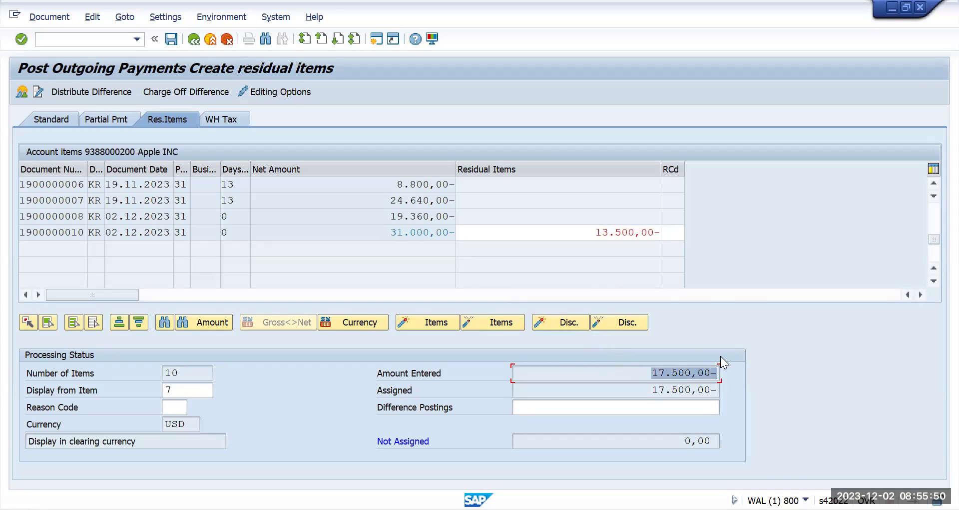
pyautogui.moveTo(591, 230); pyautogui.dragTo(680, 233)
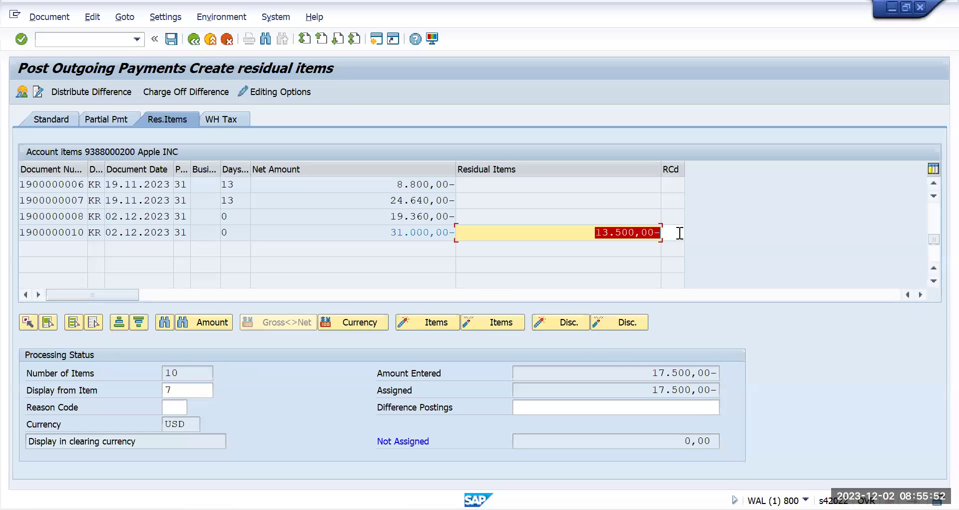
pyautogui.click(171, 40)
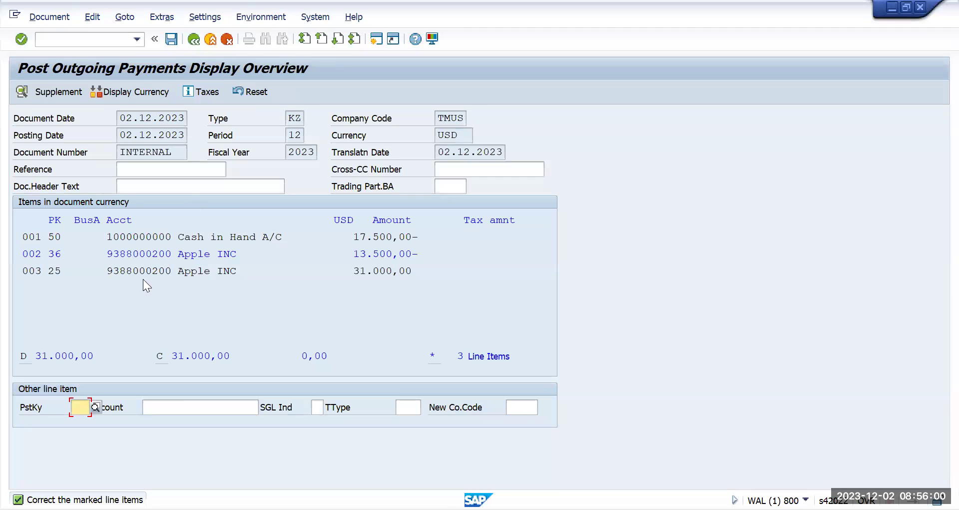
pyautogui.doubleClick(142, 253)
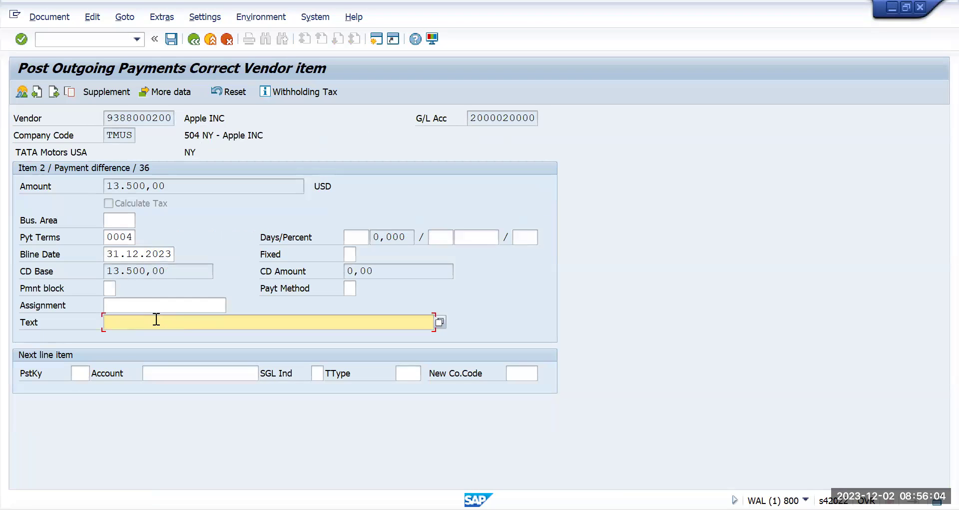
pyautogui.write('pay')
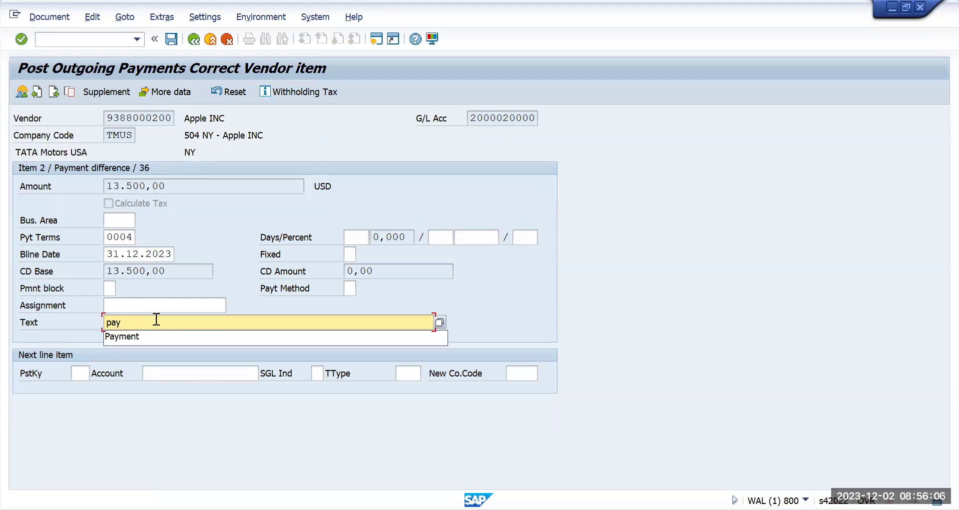
pyautogui.write('ment re')
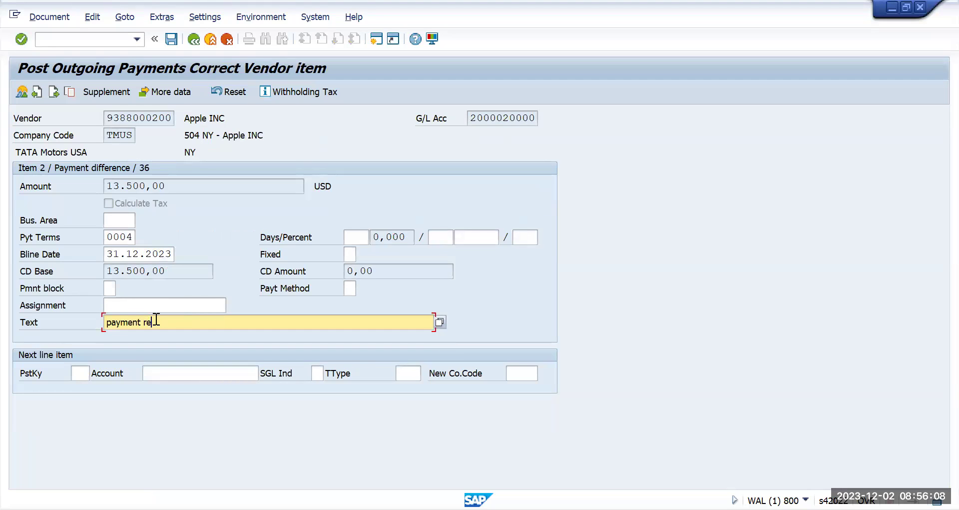
pyautogui.write('c')
pyautogui.write('evied a')
pyautogui.write('s res it')
pyautogui.press('BackSpace')
pyautogui.press('BackSpace')
pyautogui.write('payment')
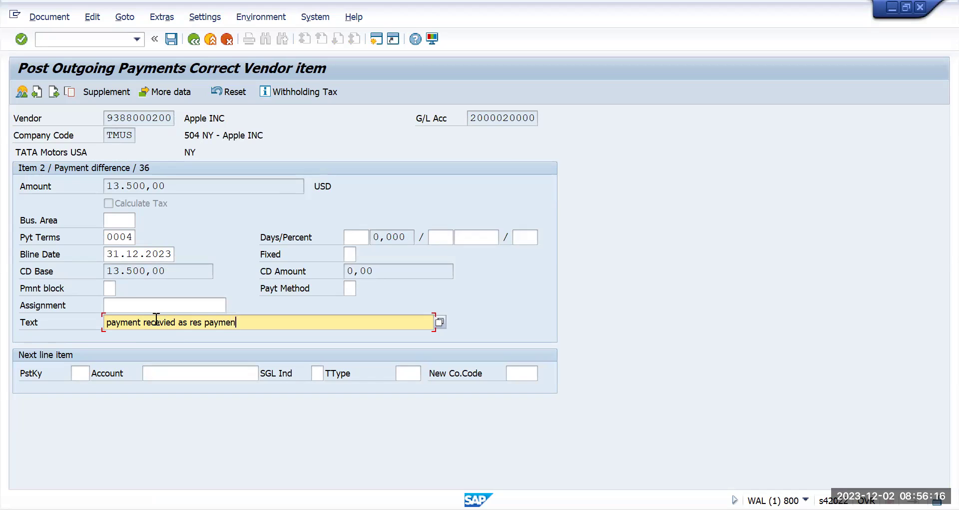
pyautogui.click(171, 92)
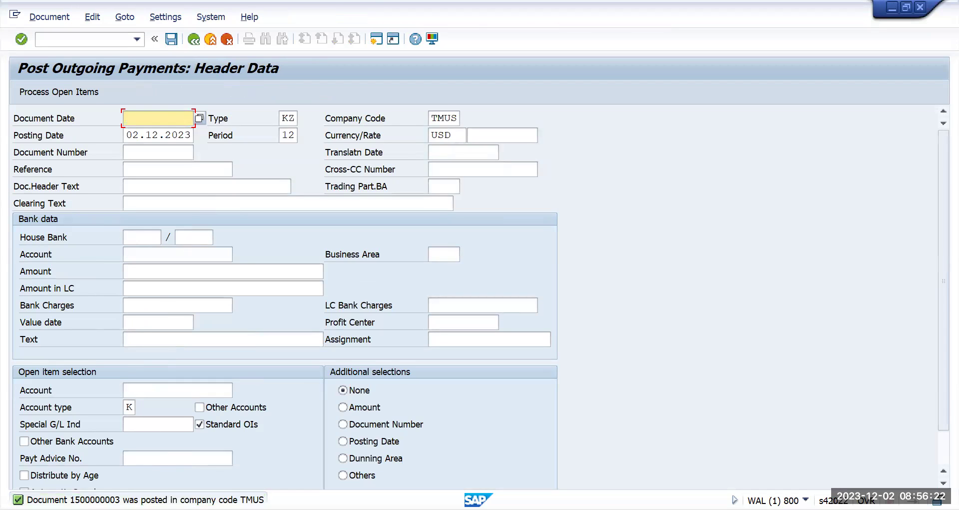
# Run FBL1N to review the vendor's open items, then return to its selection screen.
pyautogui.click(89, 39)
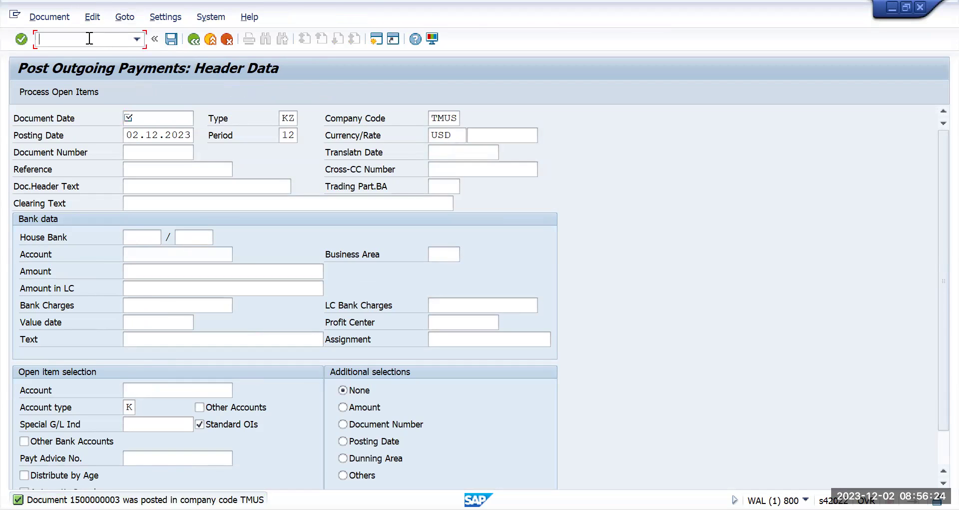
pyautogui.write('/nfbl1n')
pyautogui.press('Return')
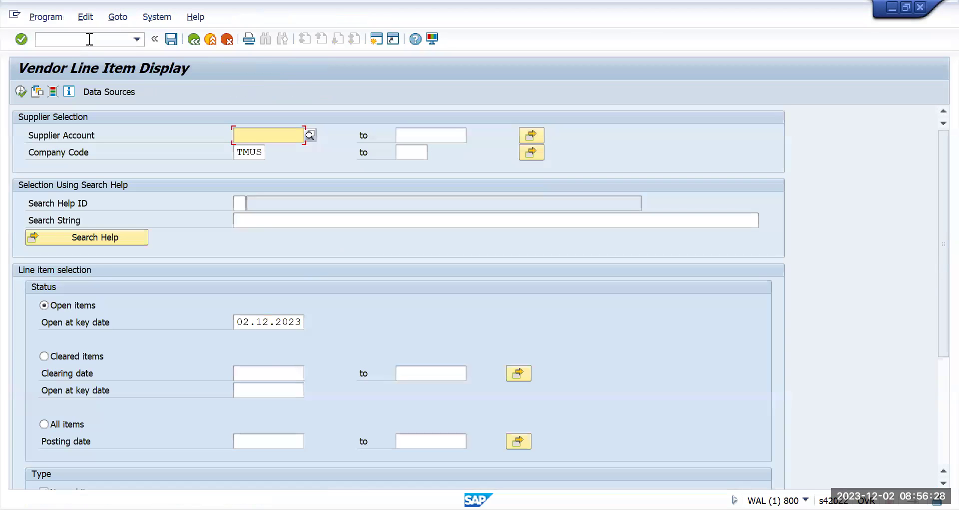
pyautogui.click(21, 91)
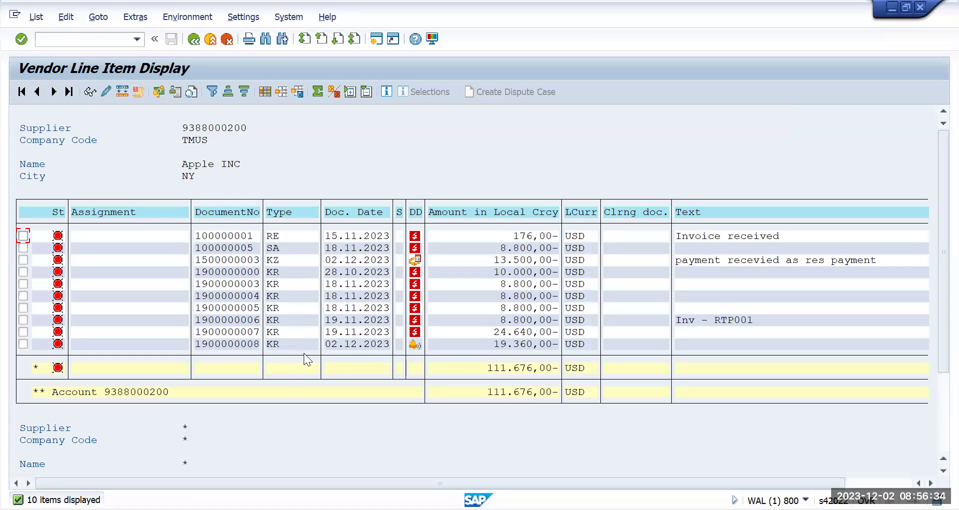
pyautogui.scroll(-3, 465, 328)
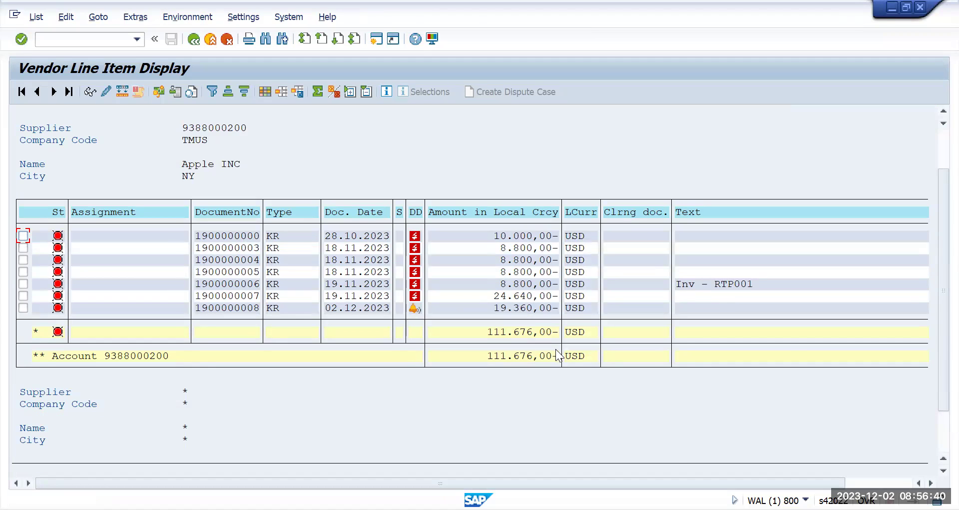
pyautogui.scroll(-2, 555, 349)
pyautogui.scroll(4, 556, 349)
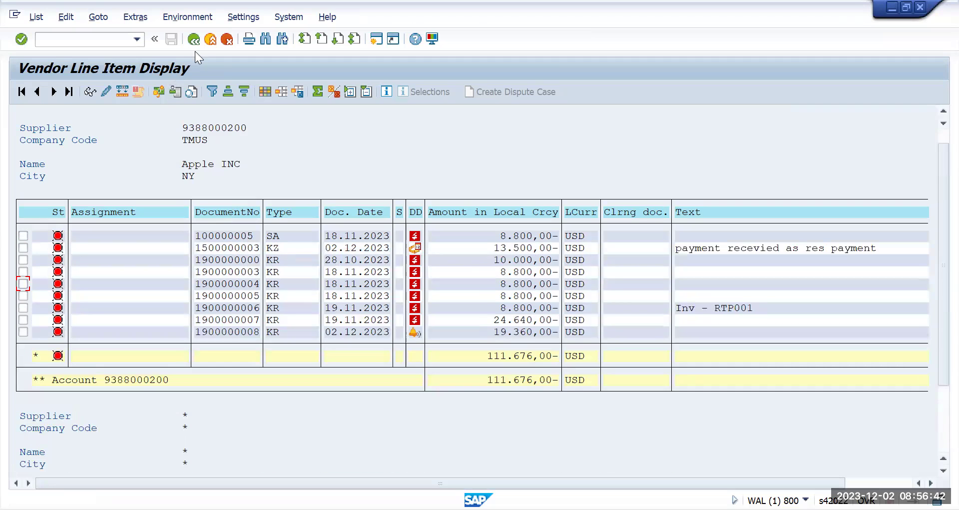
pyautogui.click(194, 40)
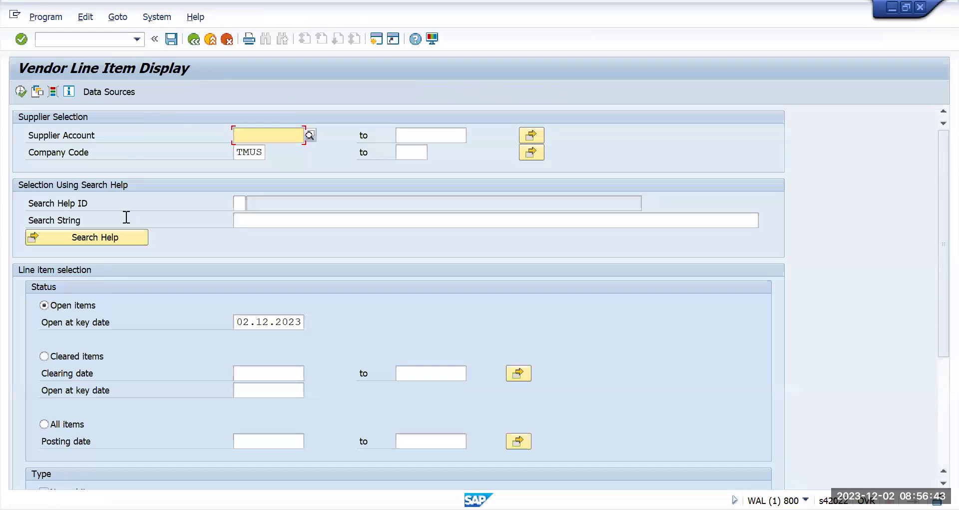
# Run the vendor line item list with All items, showing both open and cleared entries.
pyautogui.click(45, 424)
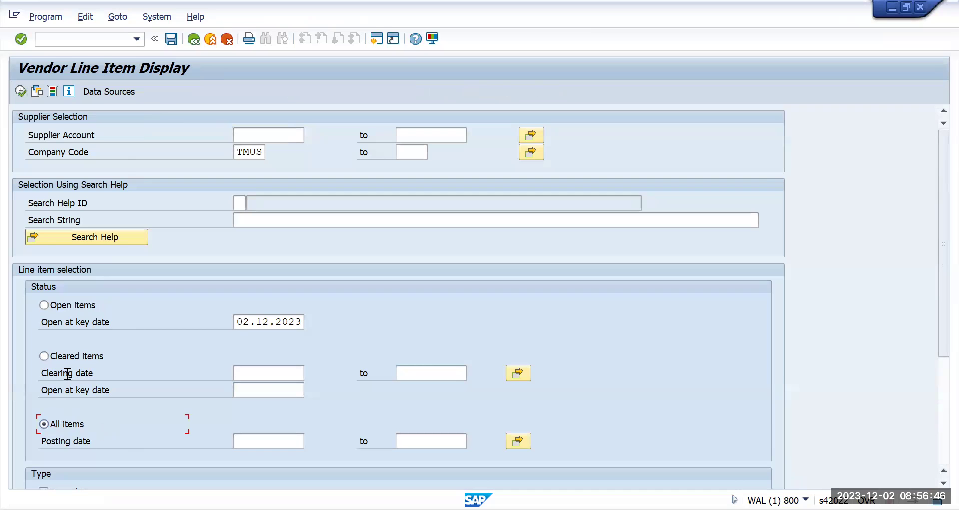
pyautogui.click(20, 92)
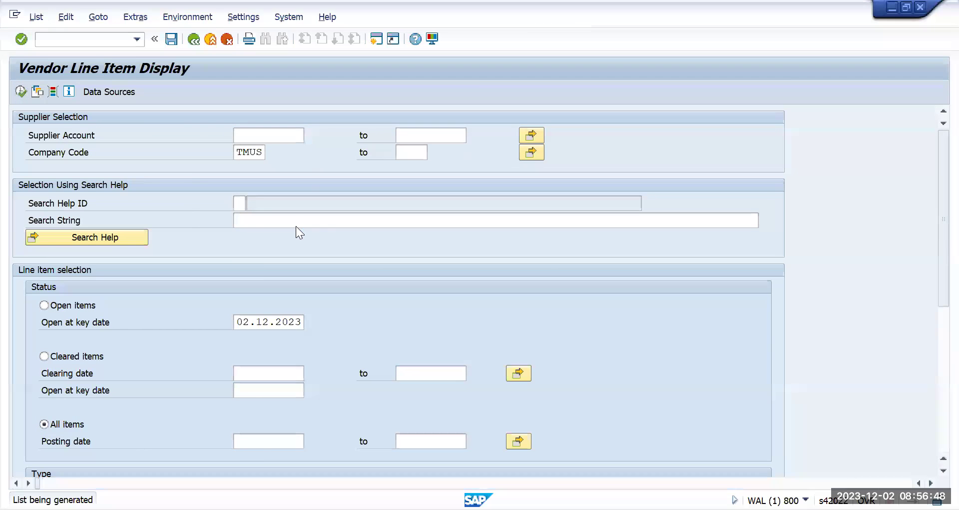
pyautogui.scroll(-3, 326, 260)
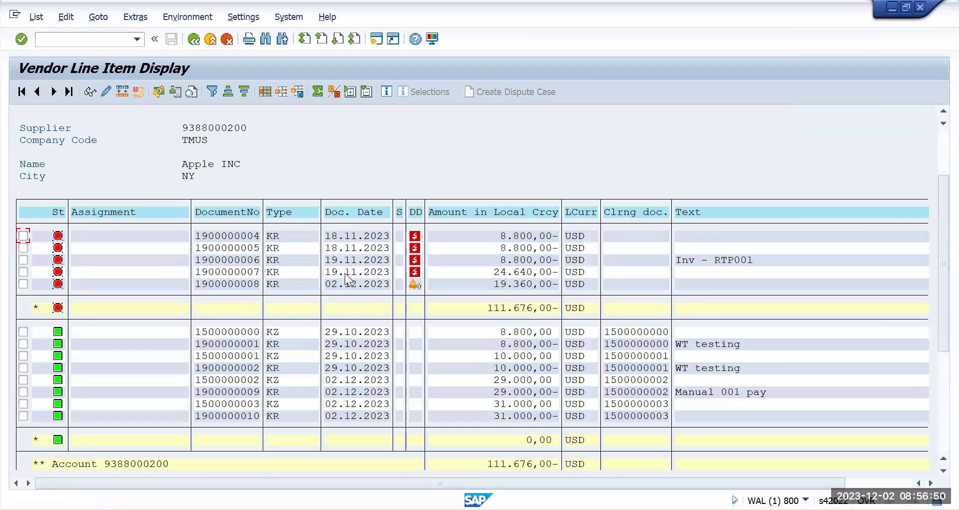
pyautogui.scroll(-1, 345, 275)
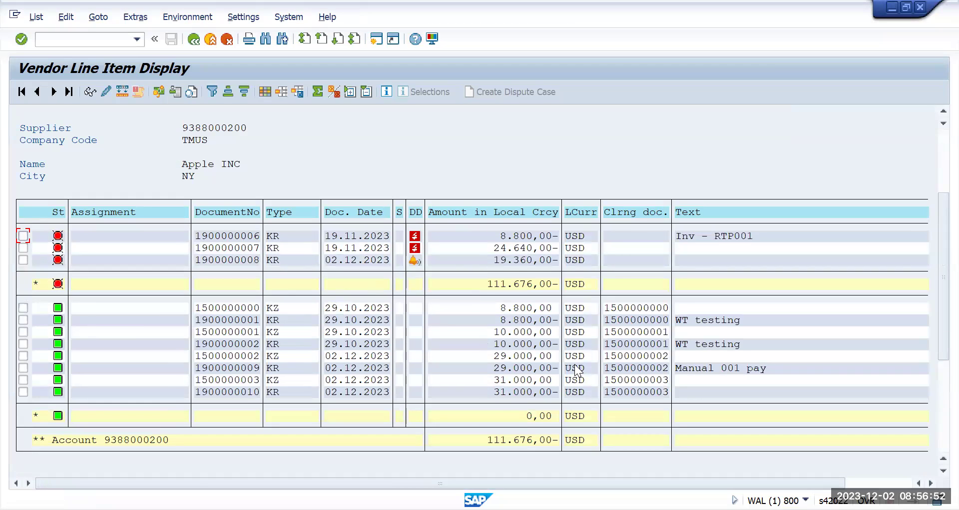
pyautogui.click(499, 381)
pyautogui.click(495, 391)
pyautogui.scroll(2, 555, 385)
pyautogui.scroll(5, 554, 380)
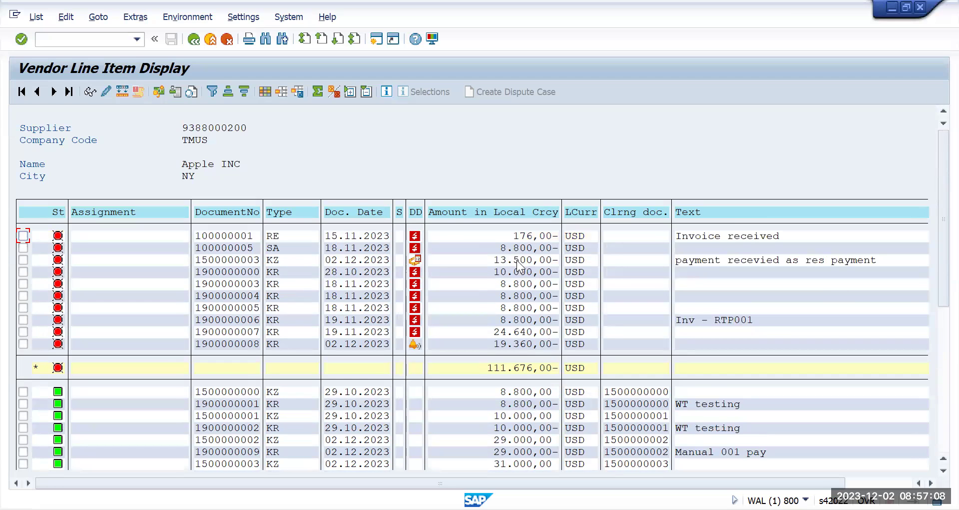
# Compare the open 13.500,00 residual item and its text with the cleared 31.000,00 payment.
pyautogui.click(497, 260)
pyautogui.click(752, 262)
pyautogui.scroll(-1, 465, 425)
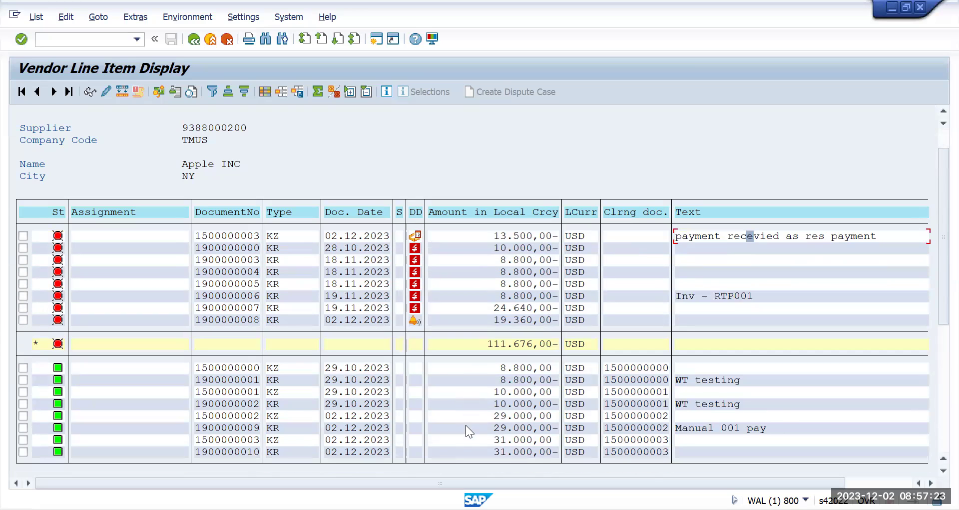
pyautogui.click(517, 440)
pyautogui.scroll(1, 511, 427)
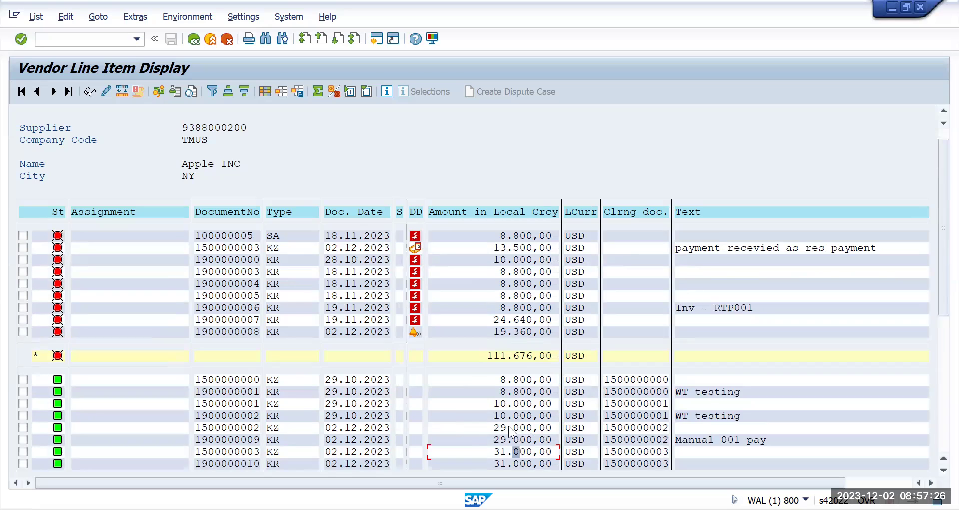
pyautogui.click(490, 247)
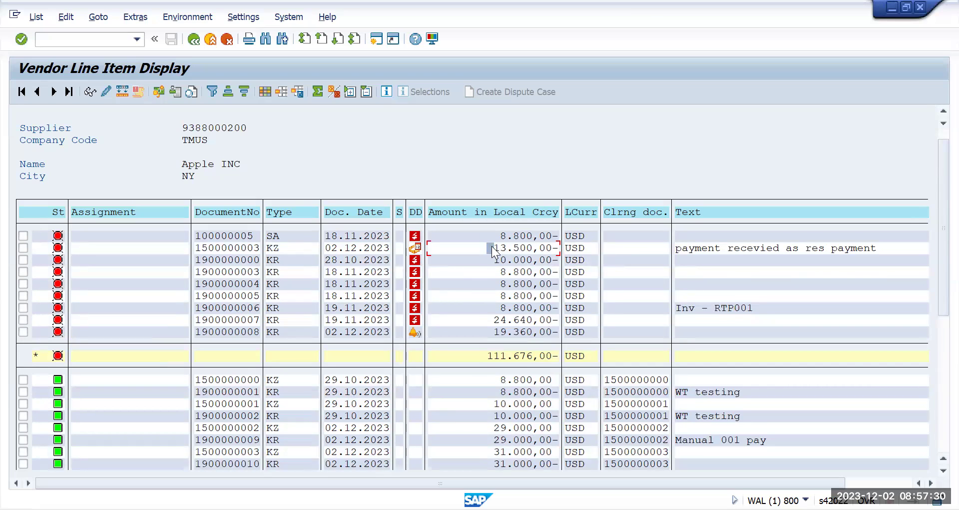